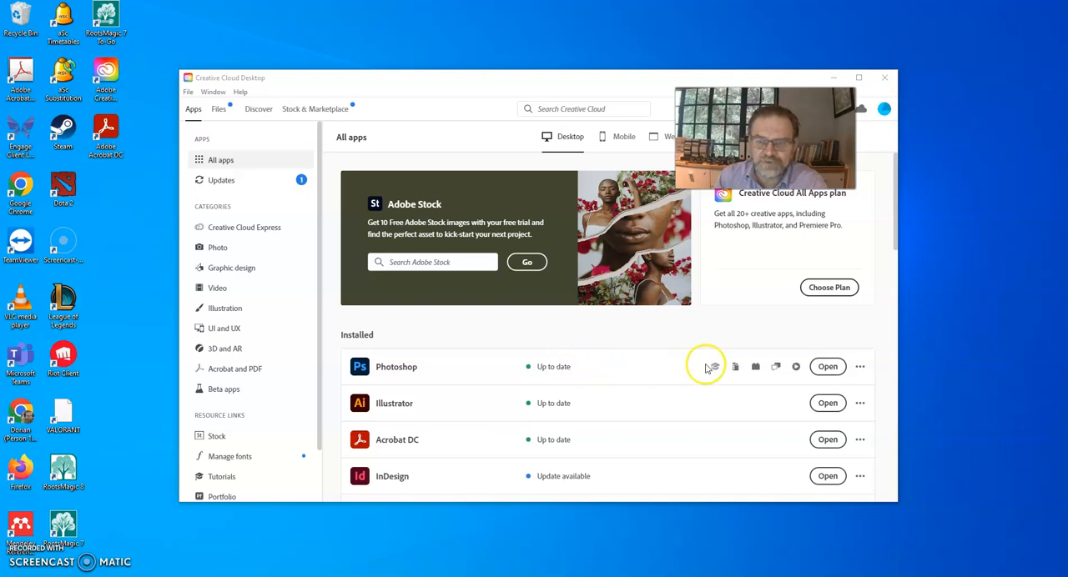
# Launch Photoshop and start a new document from the recent custom 10 x 20 cm preset
pyautogui.click(839, 367)
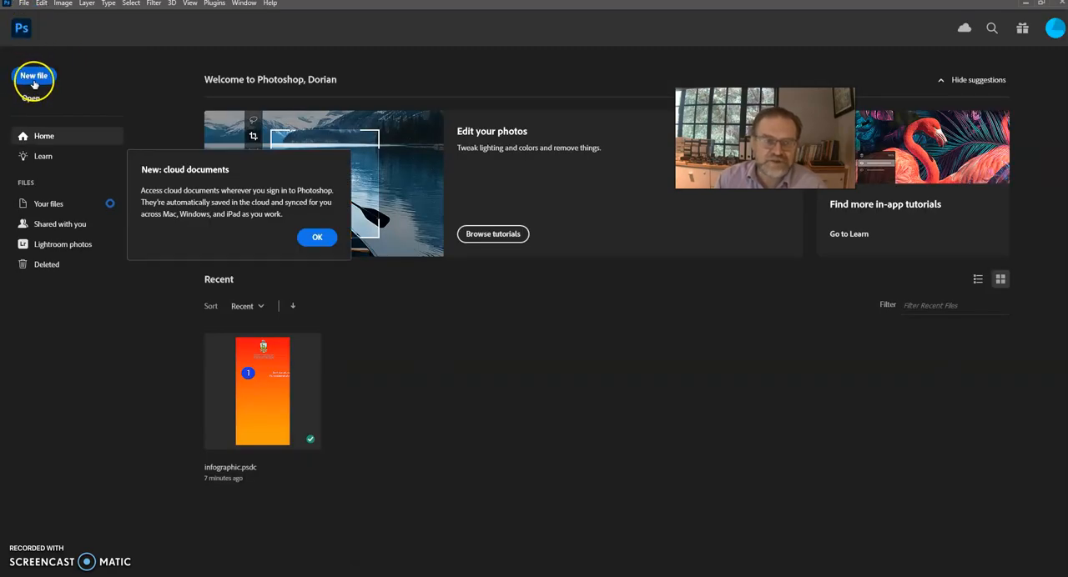
pyautogui.click(37, 75)
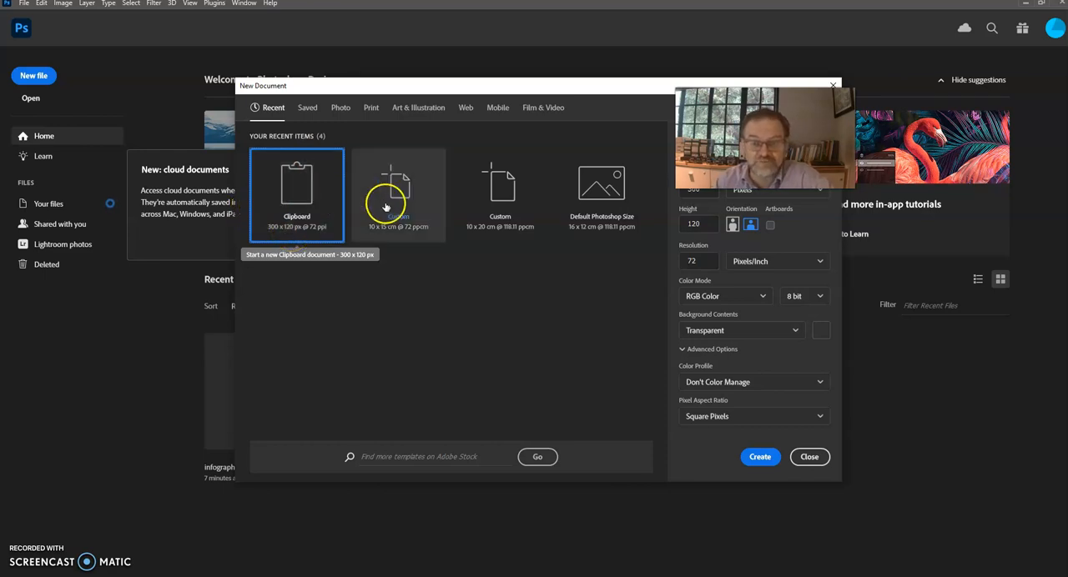
pyautogui.click(500, 183)
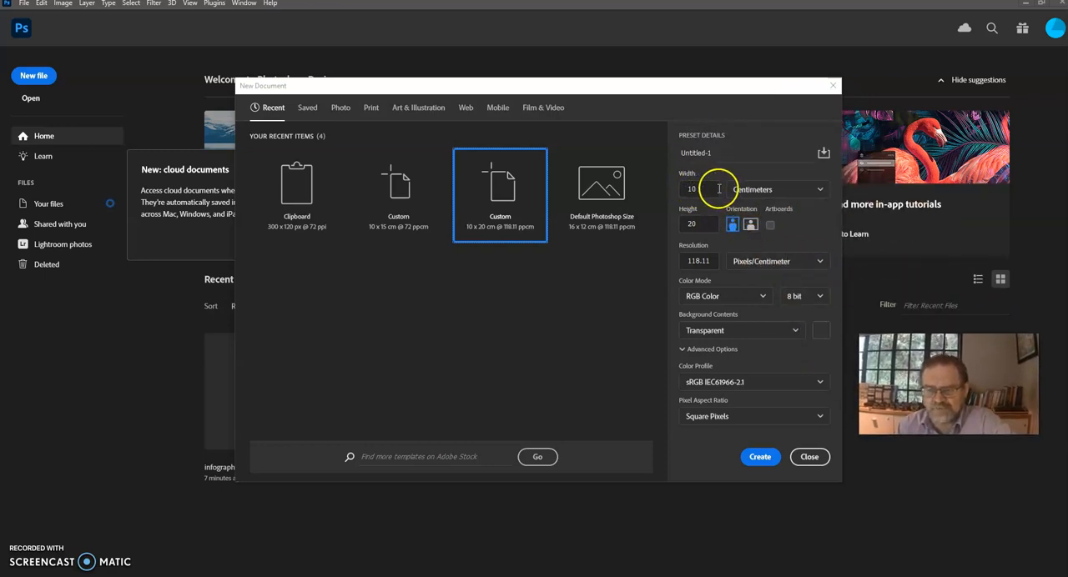
# Keep the new document's width at 10 centimeters and set its height to 15
pyautogui.click(819, 191)
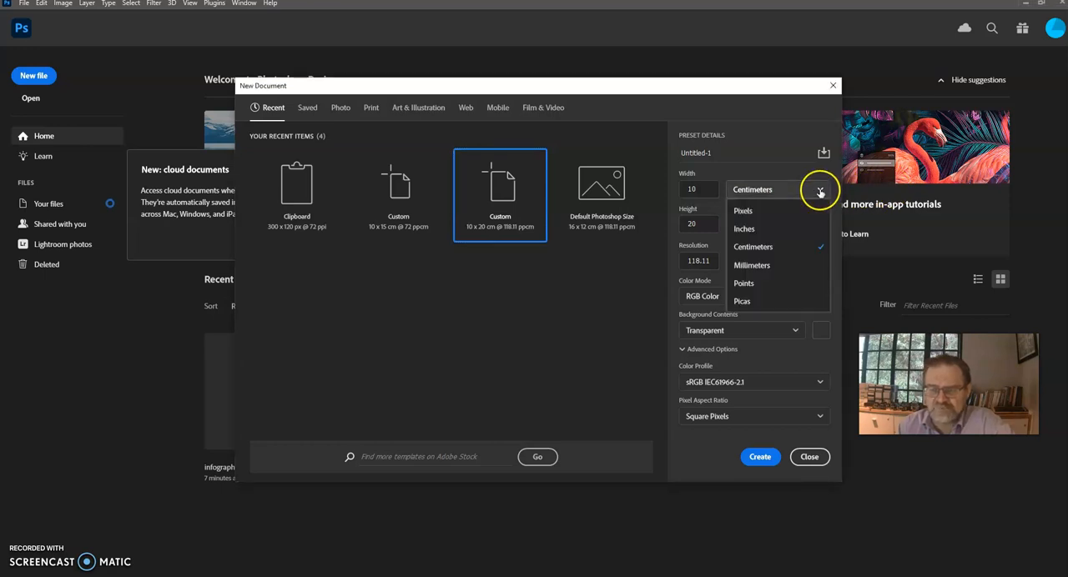
pyautogui.click(769, 165)
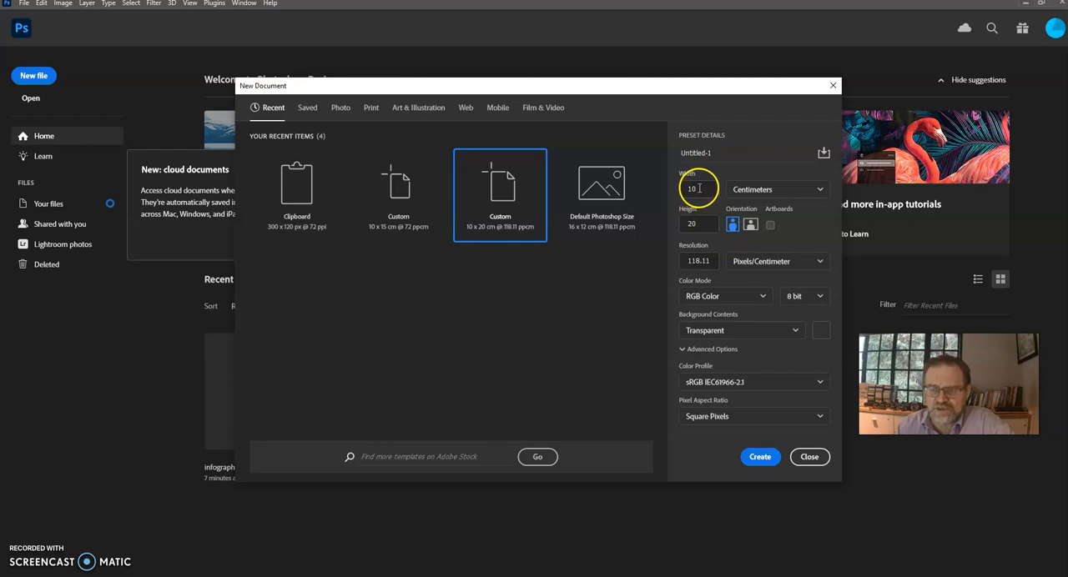
pyautogui.click(703, 188)
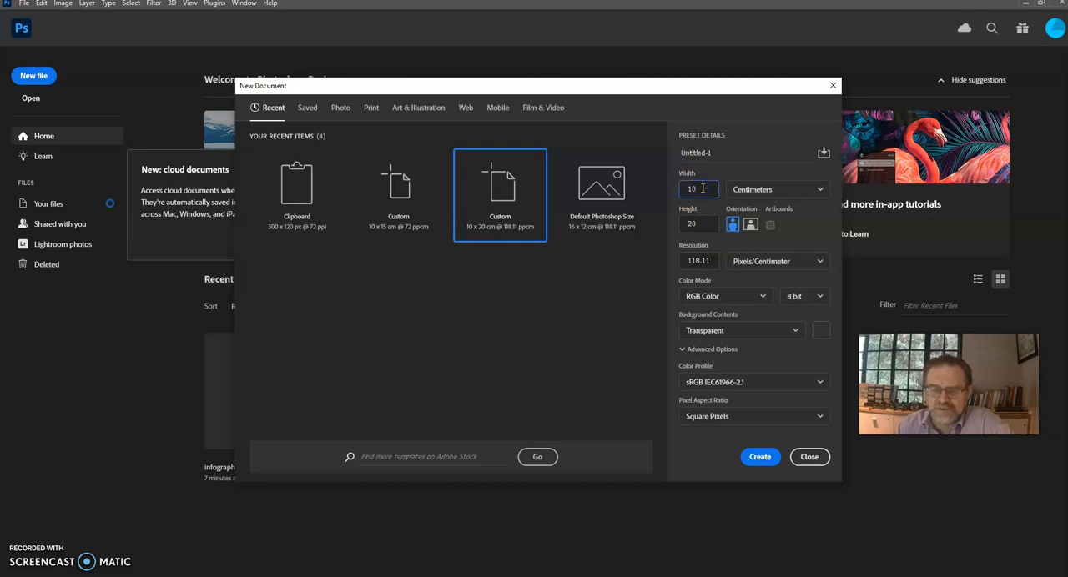
pyautogui.click(705, 226)
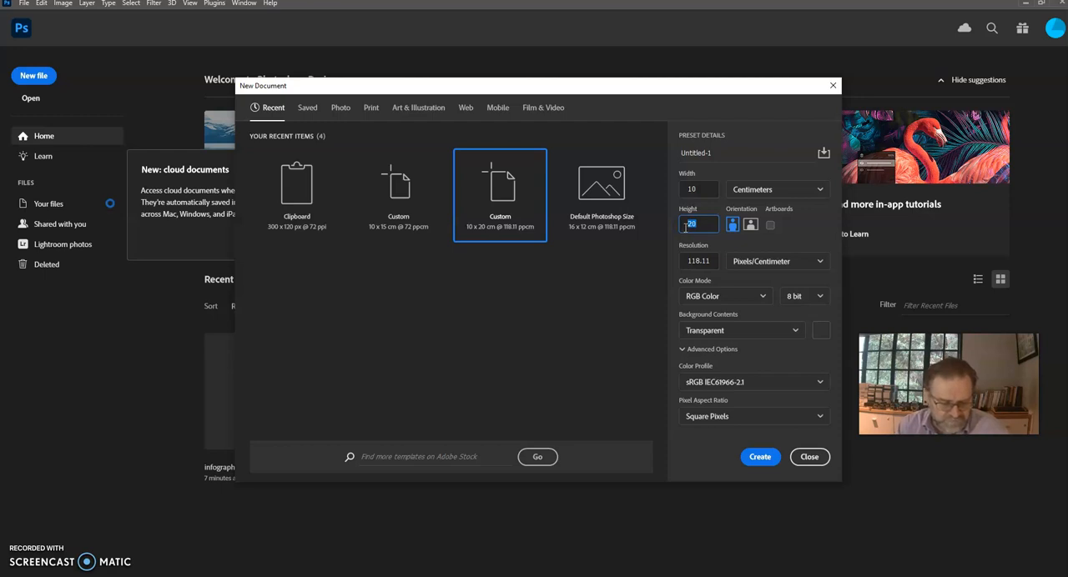
pyautogui.click(697, 225)
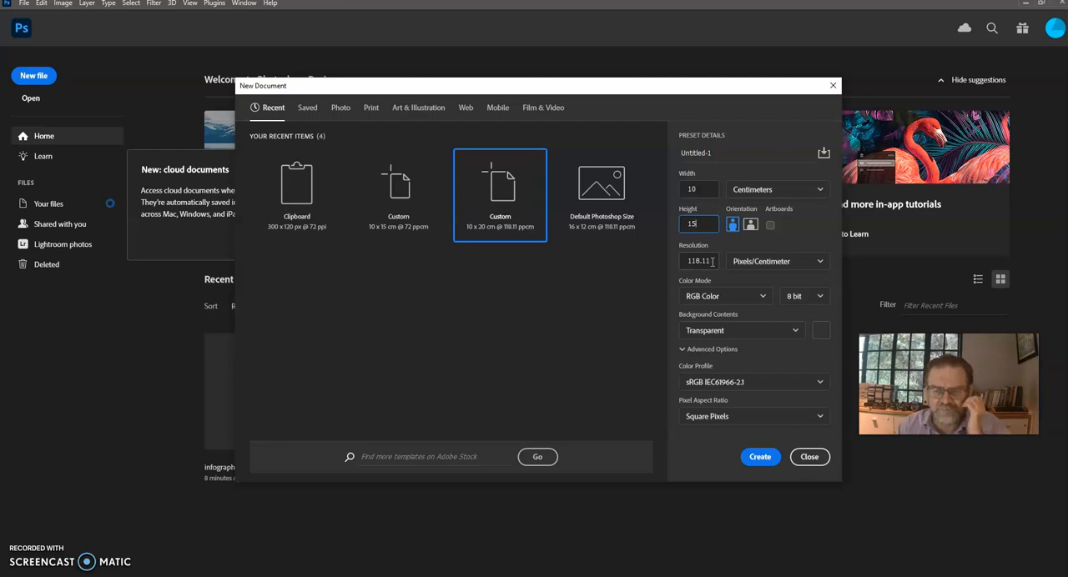
# Set the new document's resolution to 300 pixels per inch
pyautogui.click(765, 262)
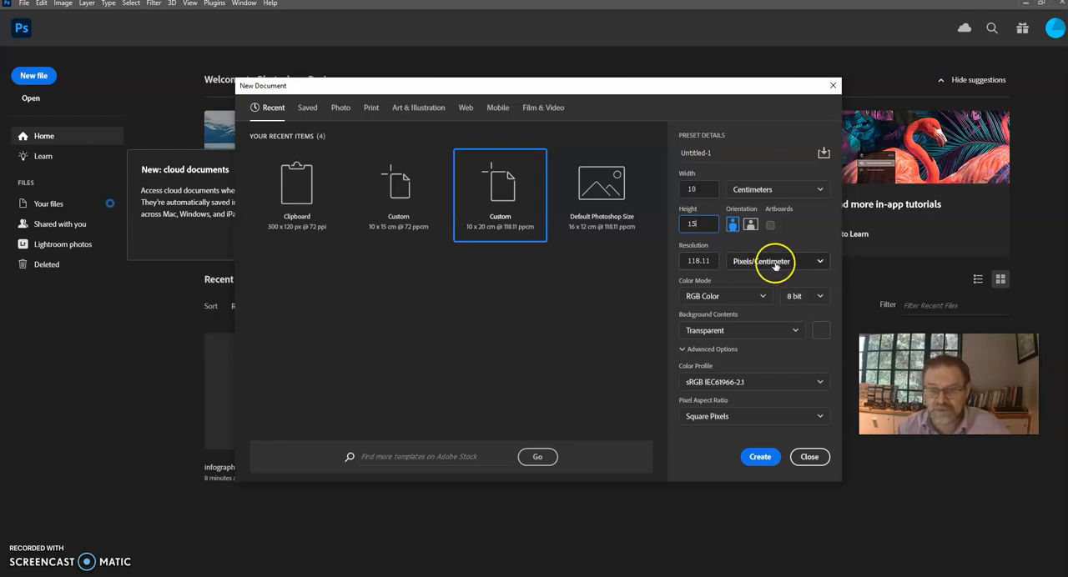
pyautogui.click(767, 283)
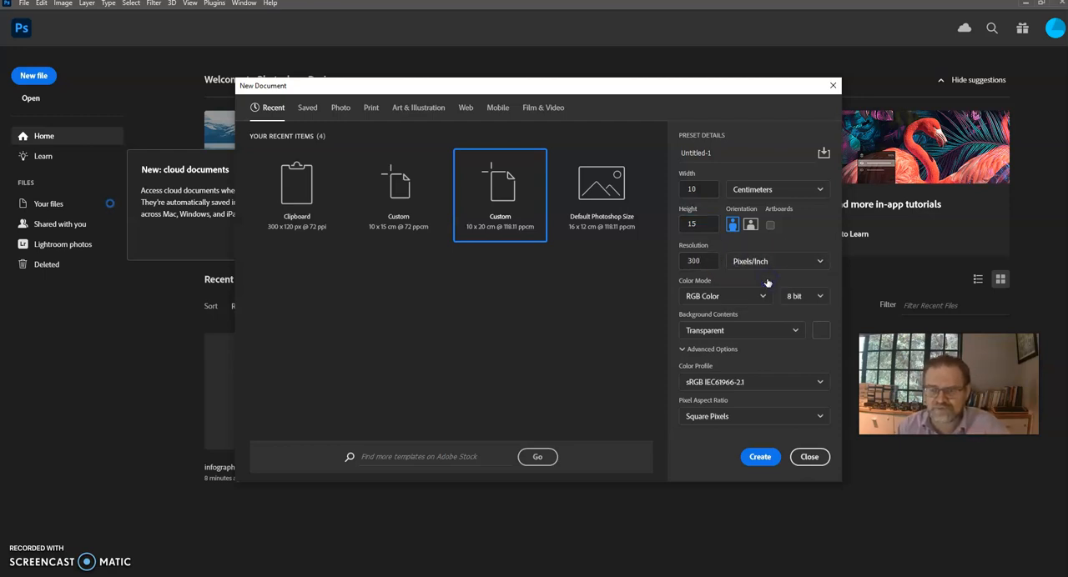
pyautogui.click(722, 261)
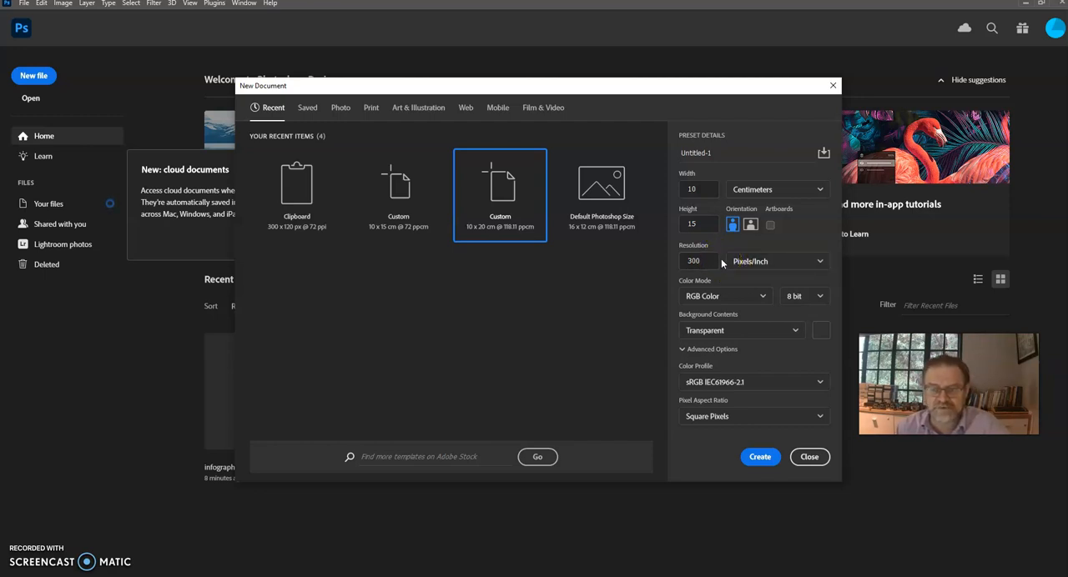
pyautogui.click(714, 261)
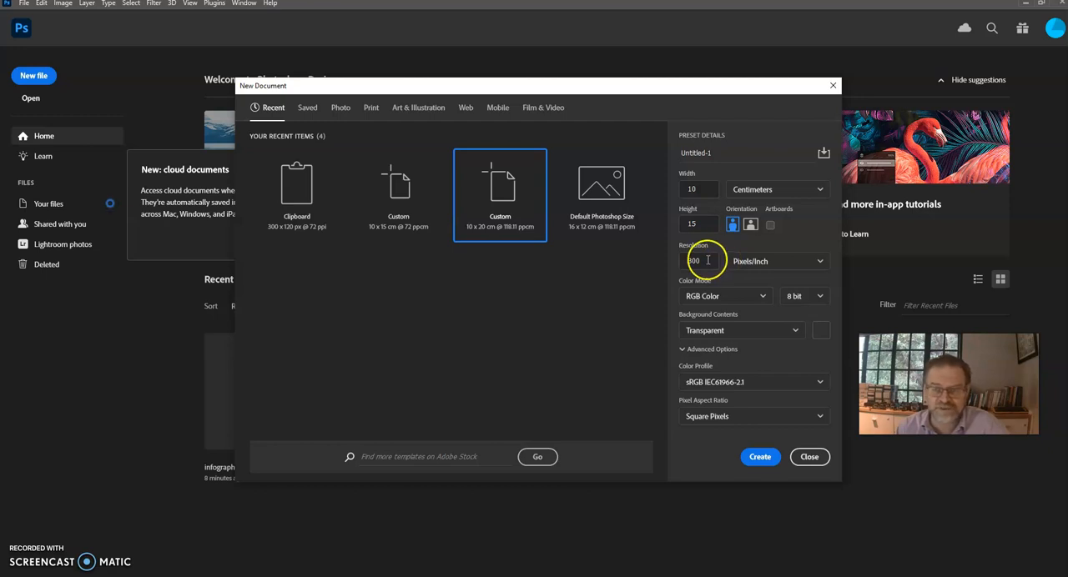
# Choose RGB Color mode with transparent background contents and create the document
pyautogui.click(710, 302)
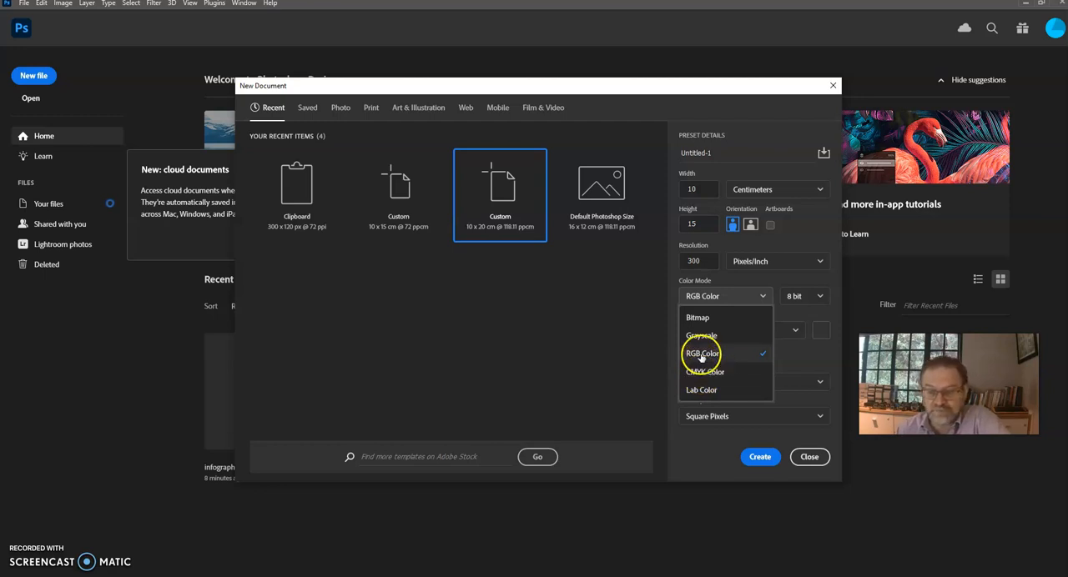
pyautogui.click(702, 353)
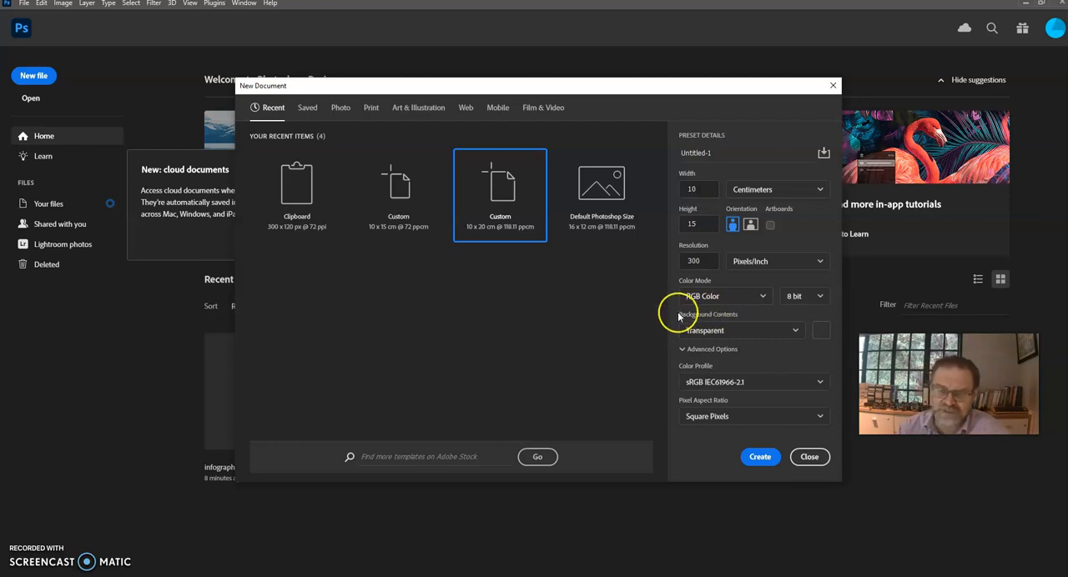
pyautogui.click(731, 331)
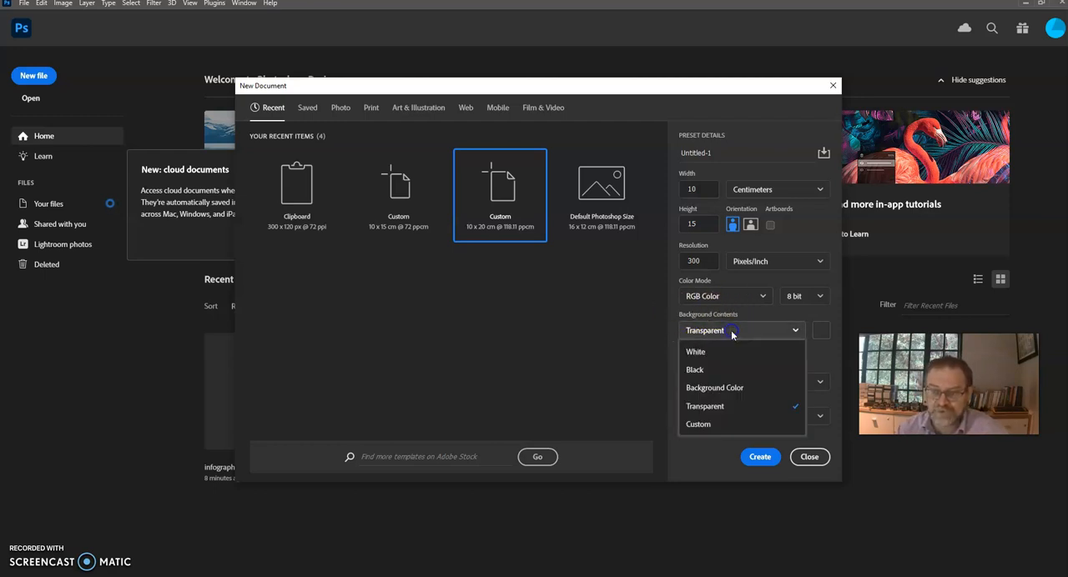
pyautogui.click(734, 407)
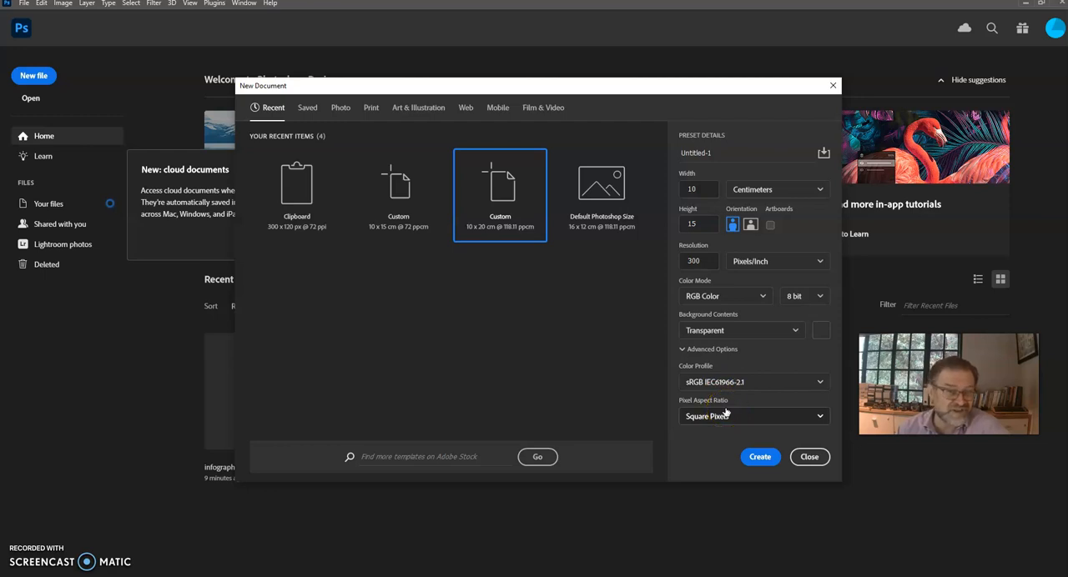
pyautogui.click(756, 457)
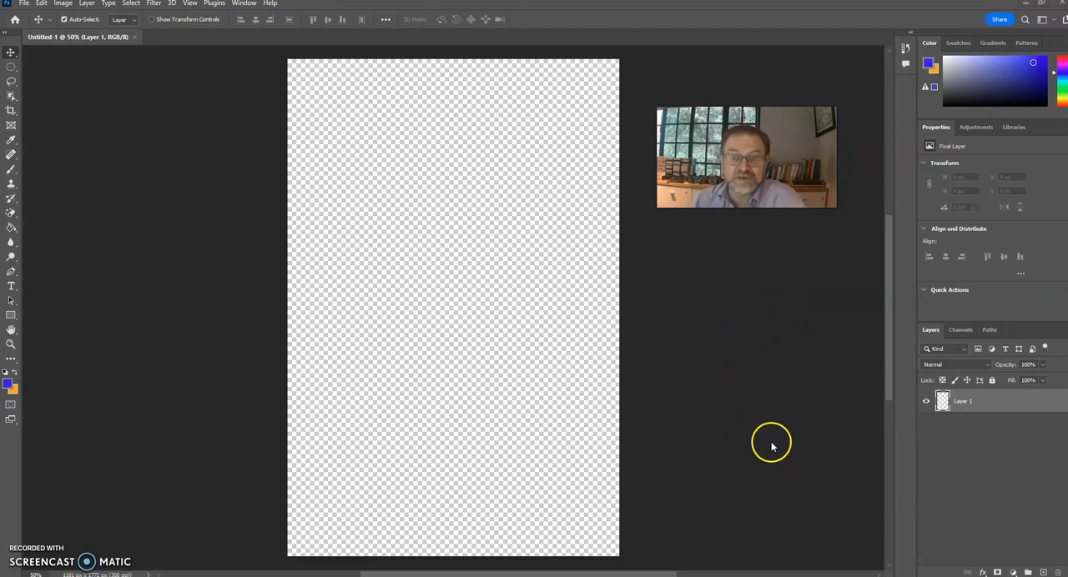
# Rename the document's only layer to "background"
pyautogui.click(707, 450)
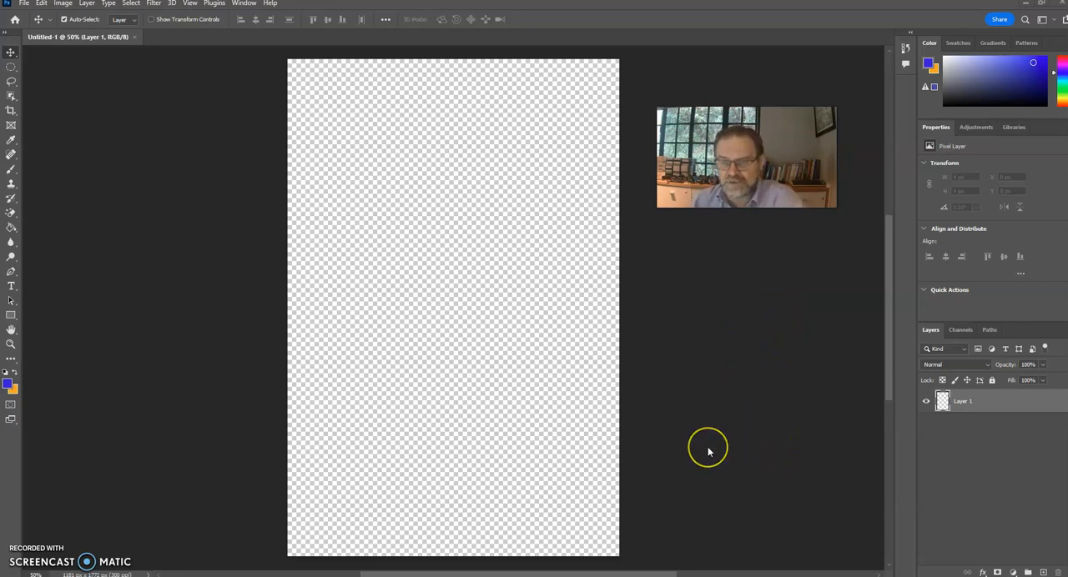
pyautogui.click(718, 422)
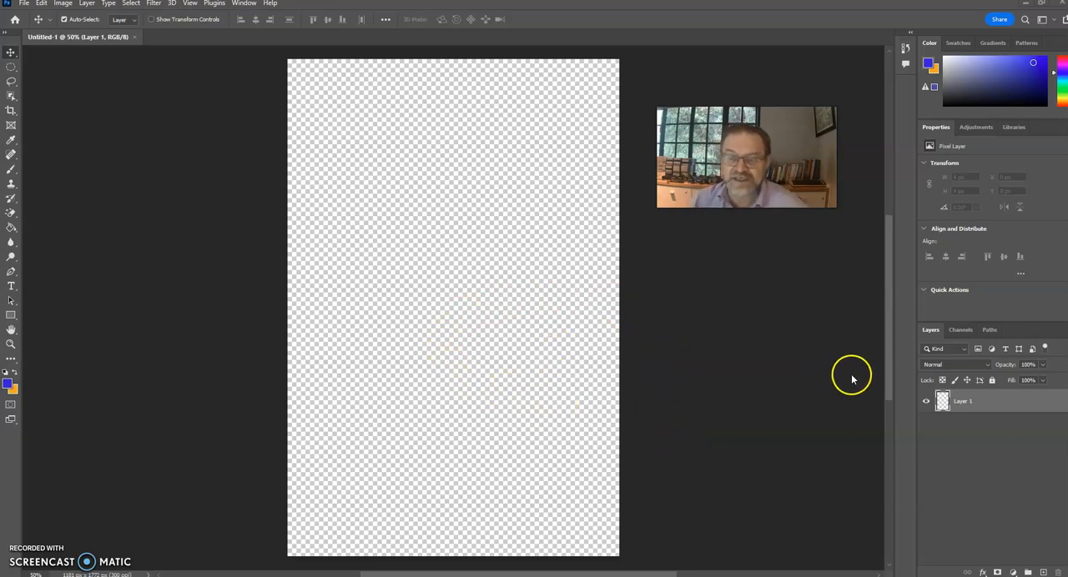
pyautogui.doubleClick(964, 402)
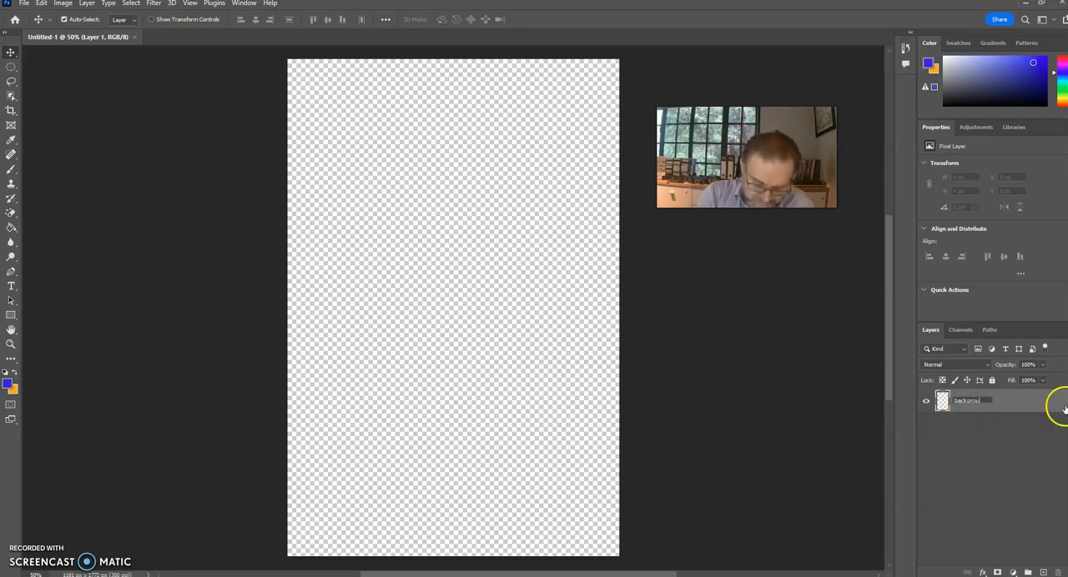
pyautogui.write('background')
pyautogui.press('Return')
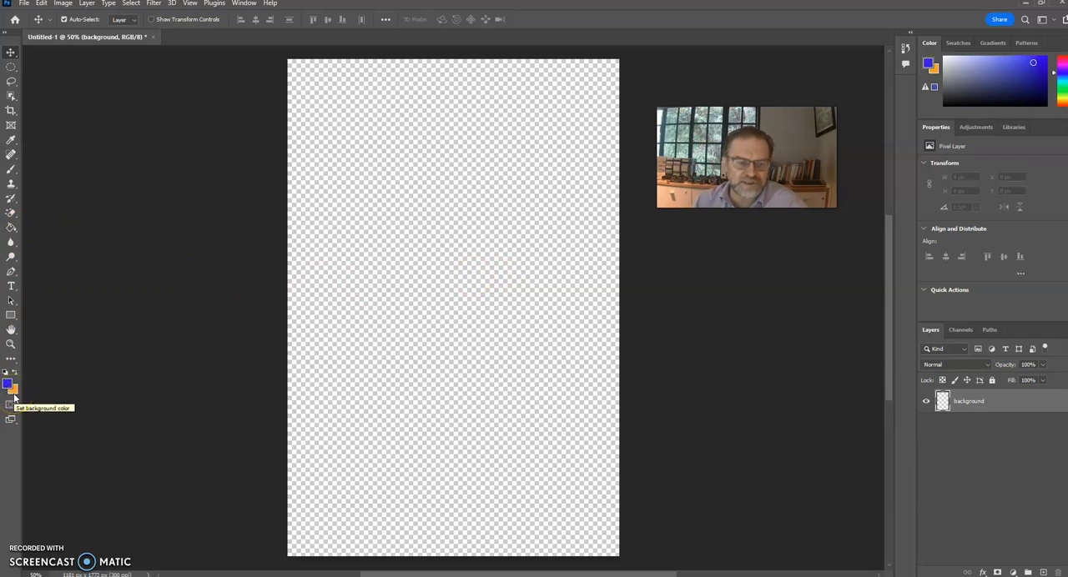
# Fill the whole background layer with the blue foreground color using the Paint Bucket tool
pyautogui.click(10, 228)
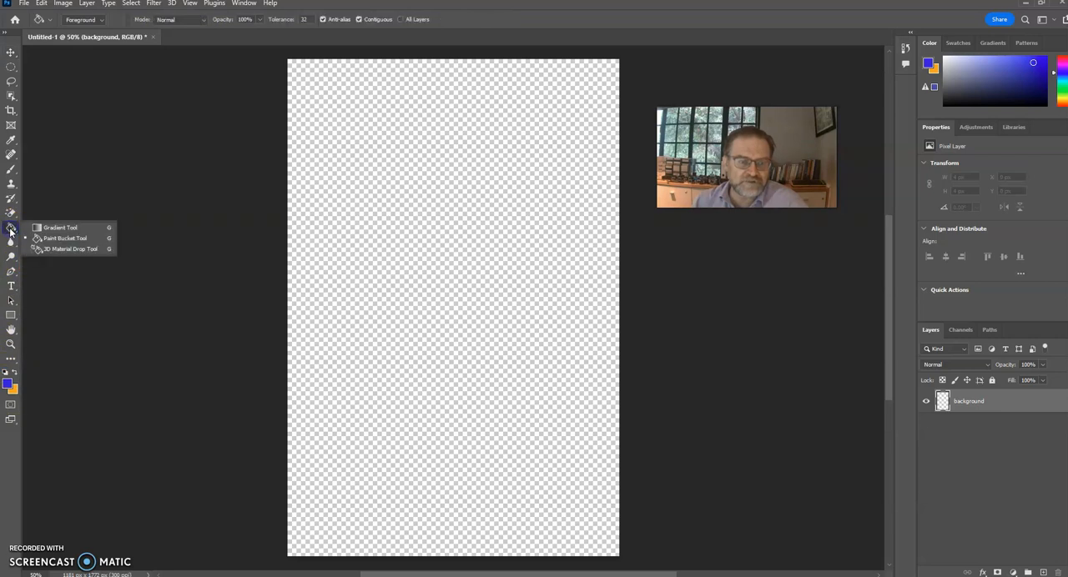
pyautogui.click(38, 242)
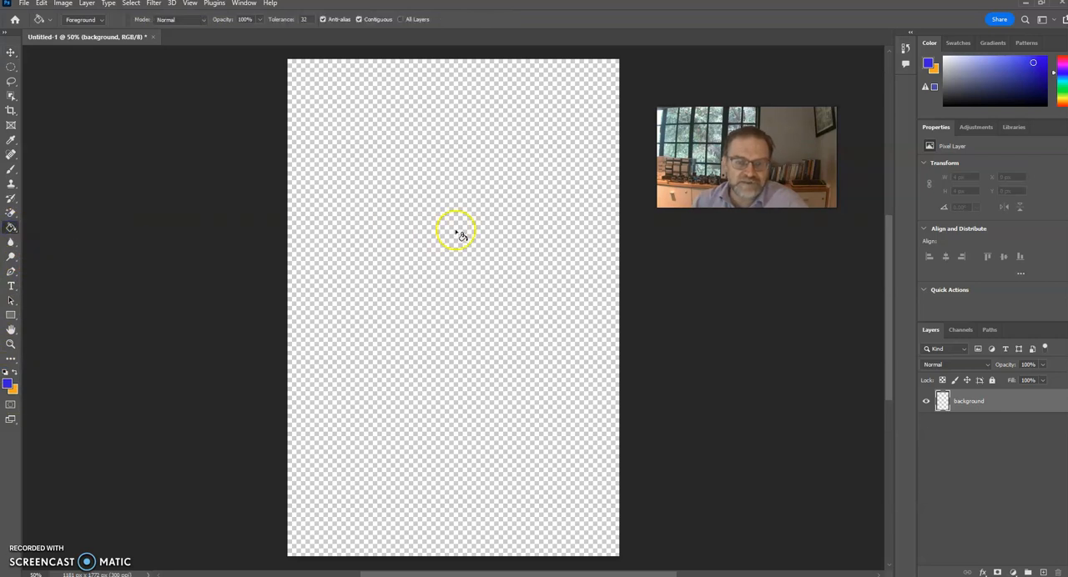
pyautogui.click(457, 234)
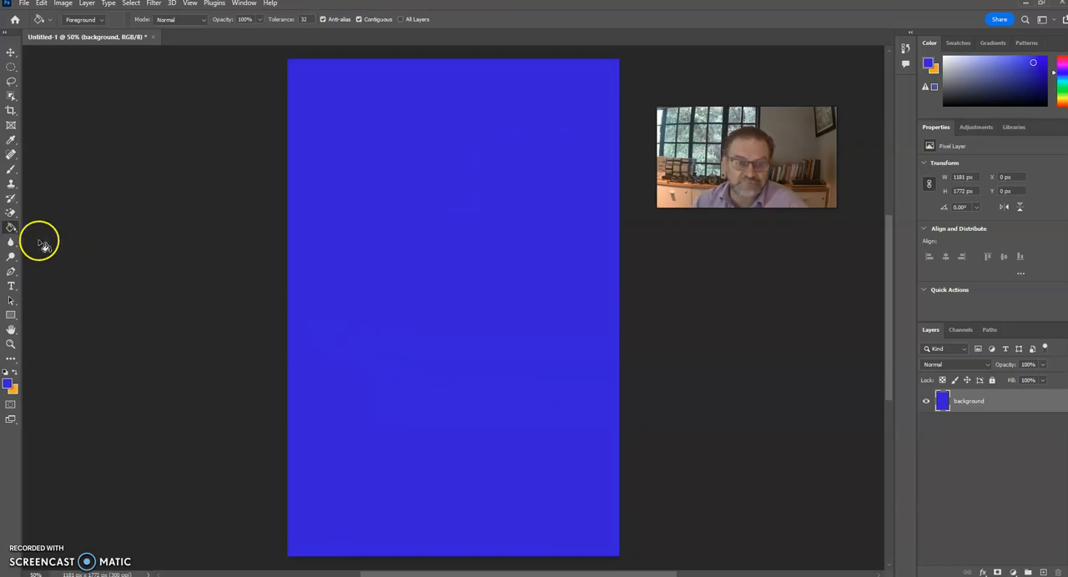
# Activate the Gradient tool and set the background color to dark green, 1d5a32
pyautogui.click(10, 228)
pyautogui.click(9, 234)
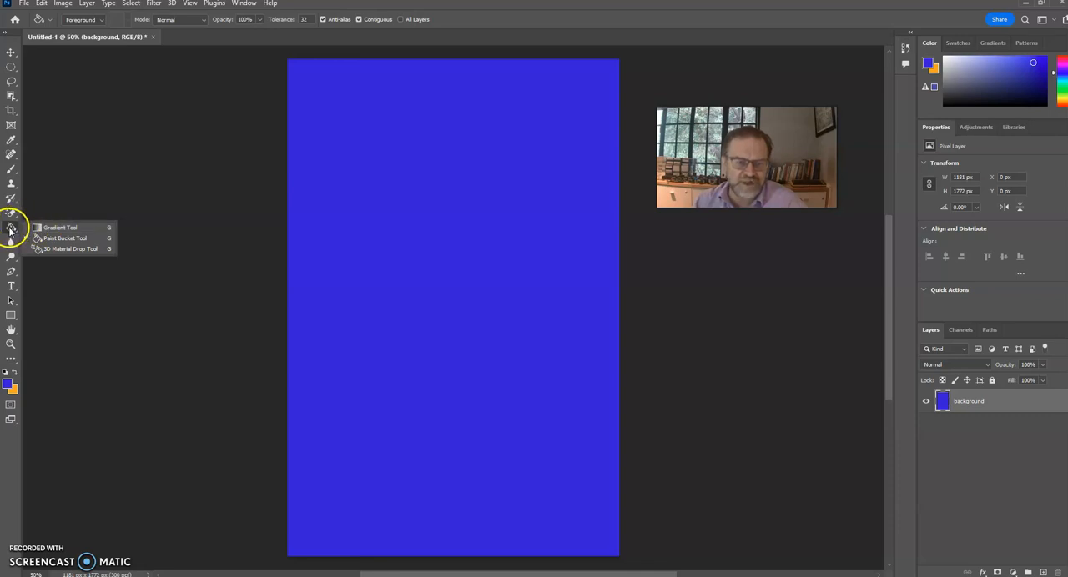
pyautogui.click(46, 228)
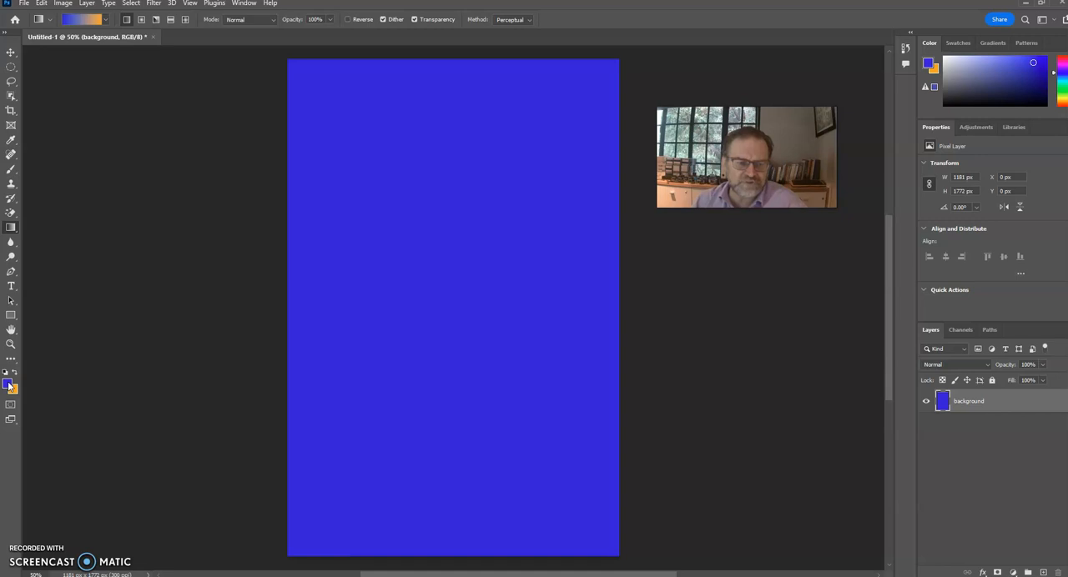
pyautogui.click(14, 392)
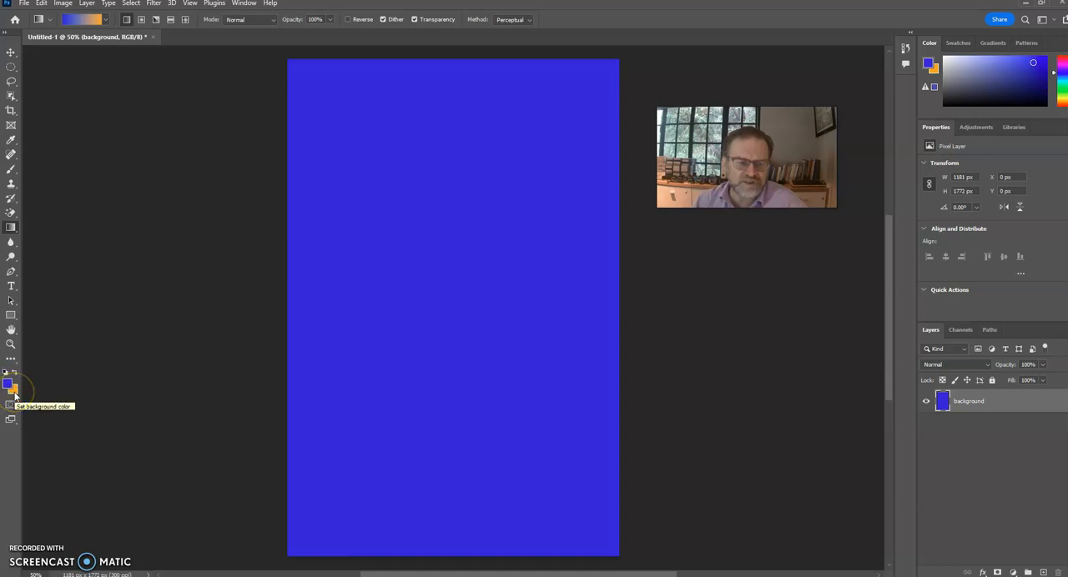
pyautogui.click(14, 394)
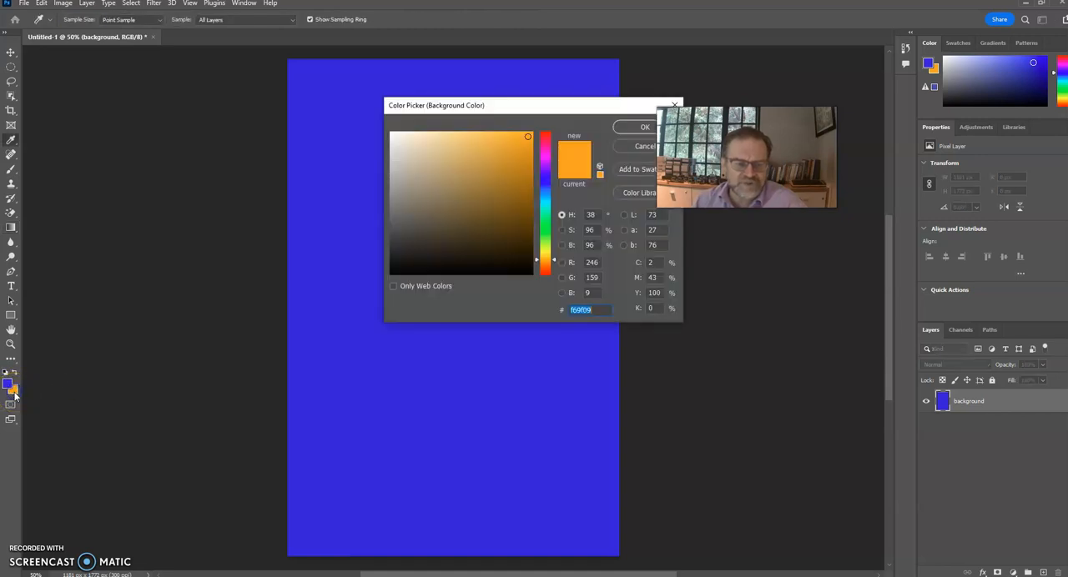
pyautogui.click(540, 218)
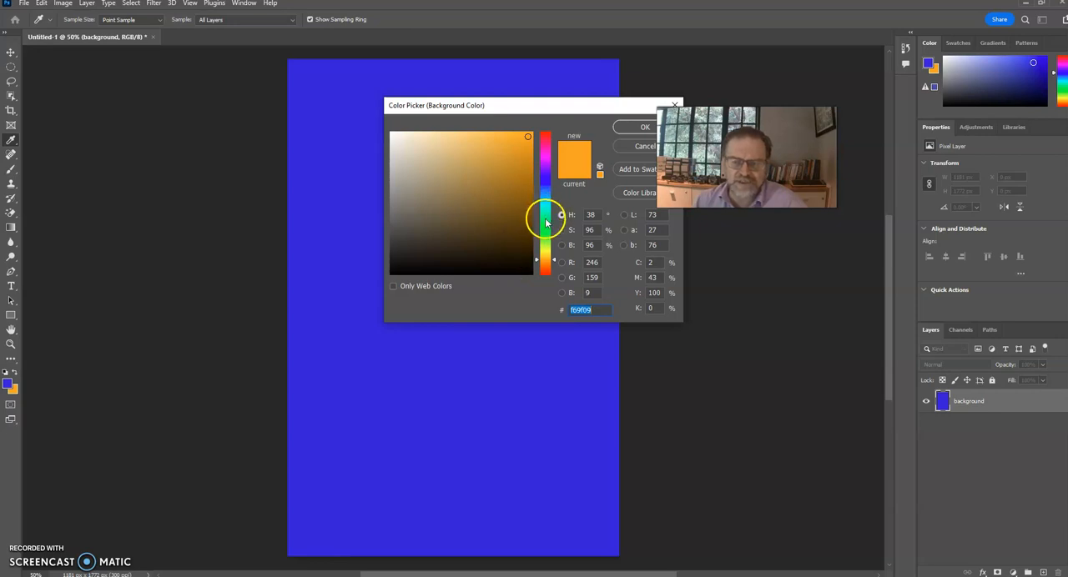
pyautogui.click(517, 232)
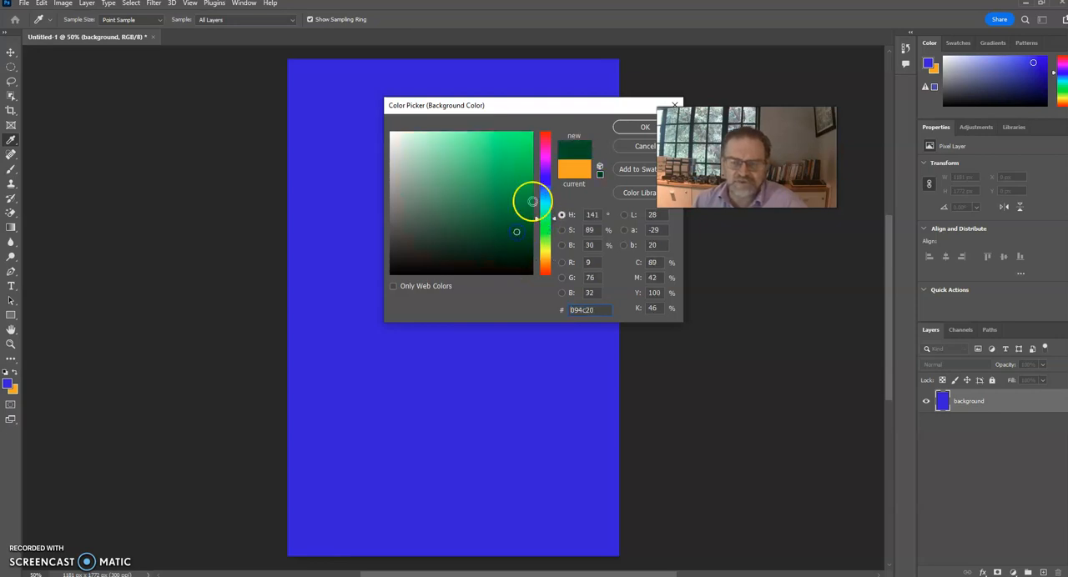
pyautogui.click(487, 224)
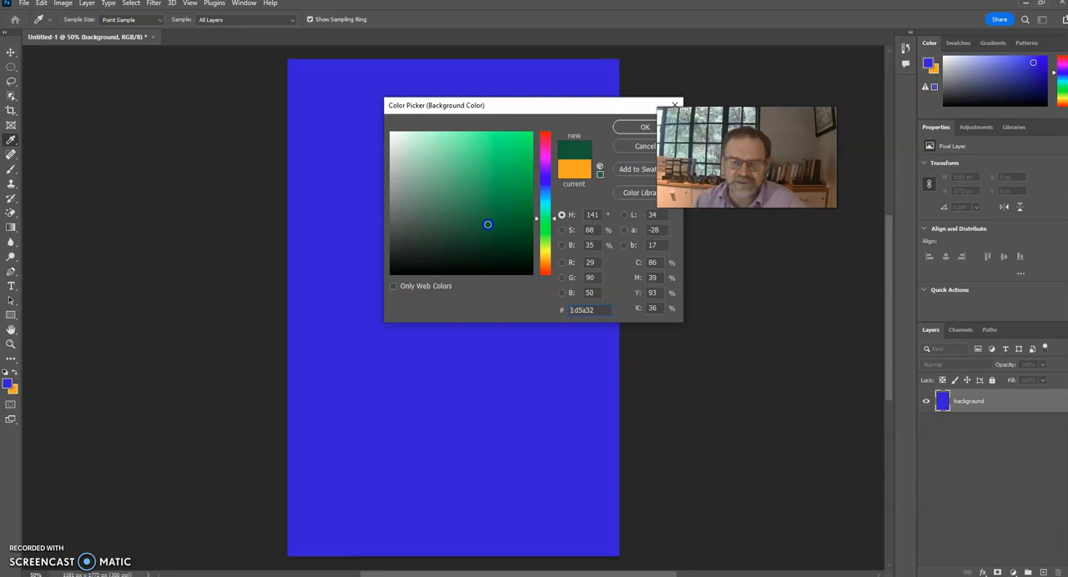
pyautogui.click(649, 127)
# Try short and long downward linear gradients on the background layer, then draw a long upward one running from blue at the bottom to green
pyautogui.press('g')
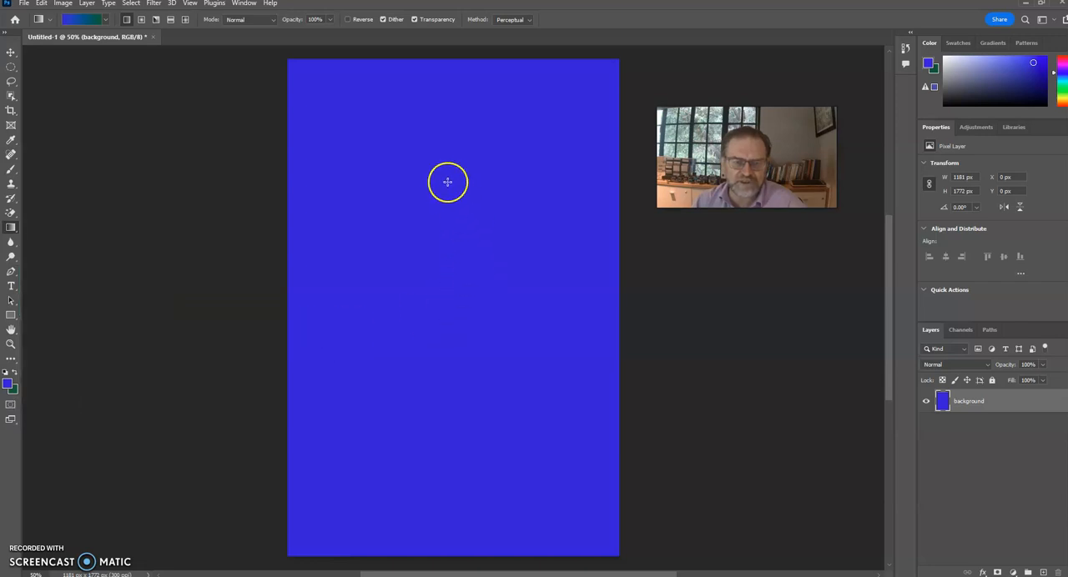
pyautogui.moveTo(451, 233); pyautogui.dragTo(457, 308)
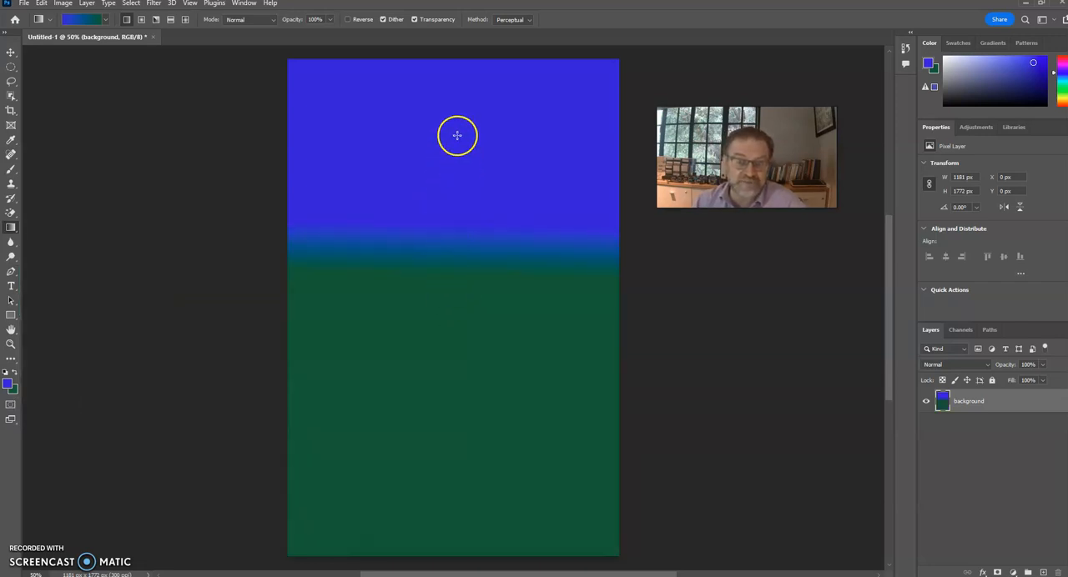
pyautogui.moveTo(463, 96); pyautogui.dragTo(465, 508)
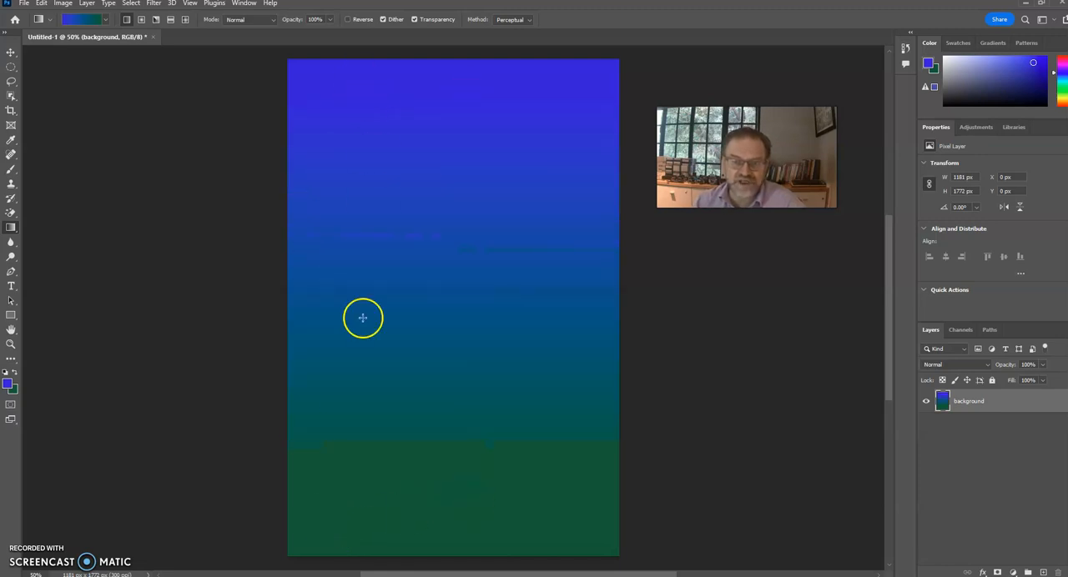
pyautogui.moveTo(410, 499); pyautogui.dragTo(433, 185)
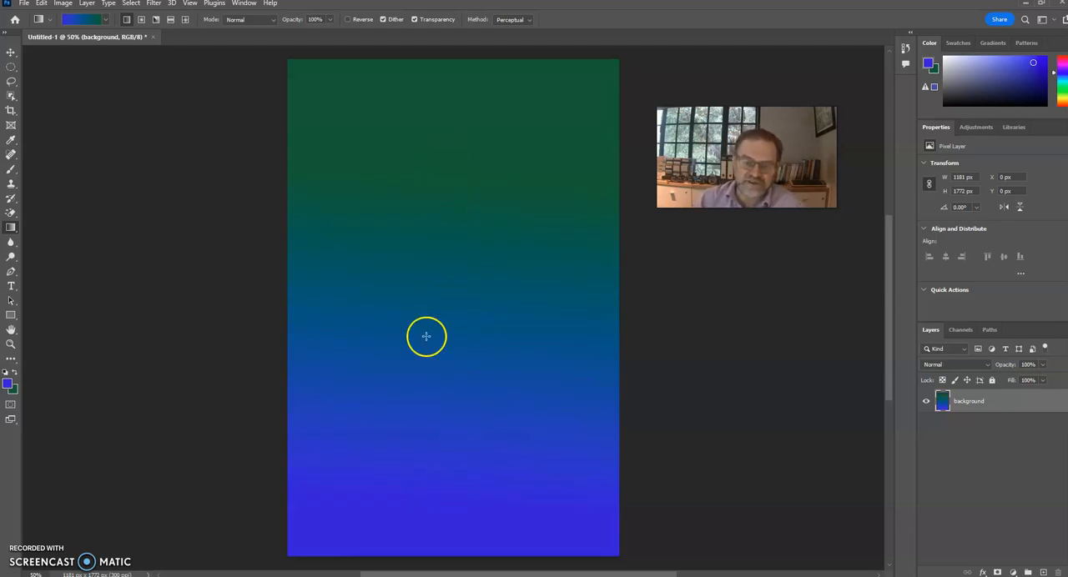
# Try horizontal and diagonal linear gradients on the background layer, then draw a long downward one running from blue at the top to green
pyautogui.moveTo(326, 288); pyautogui.dragTo(547, 287)
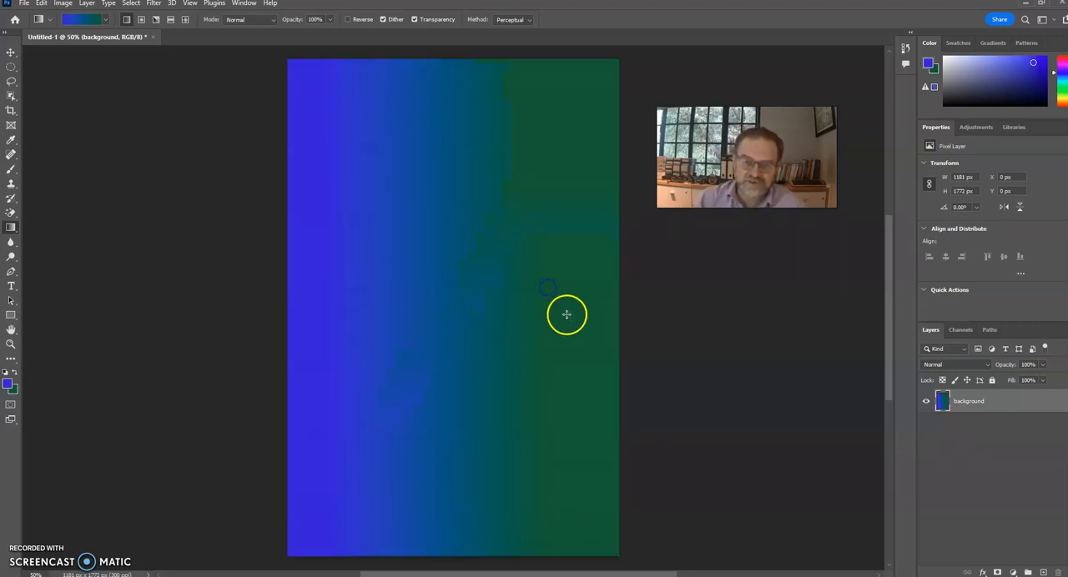
pyautogui.moveTo(305, 74); pyautogui.dragTo(565, 508)
pyautogui.click(419, 236)
pyautogui.moveTo(434, 87); pyautogui.dragTo(441, 543)
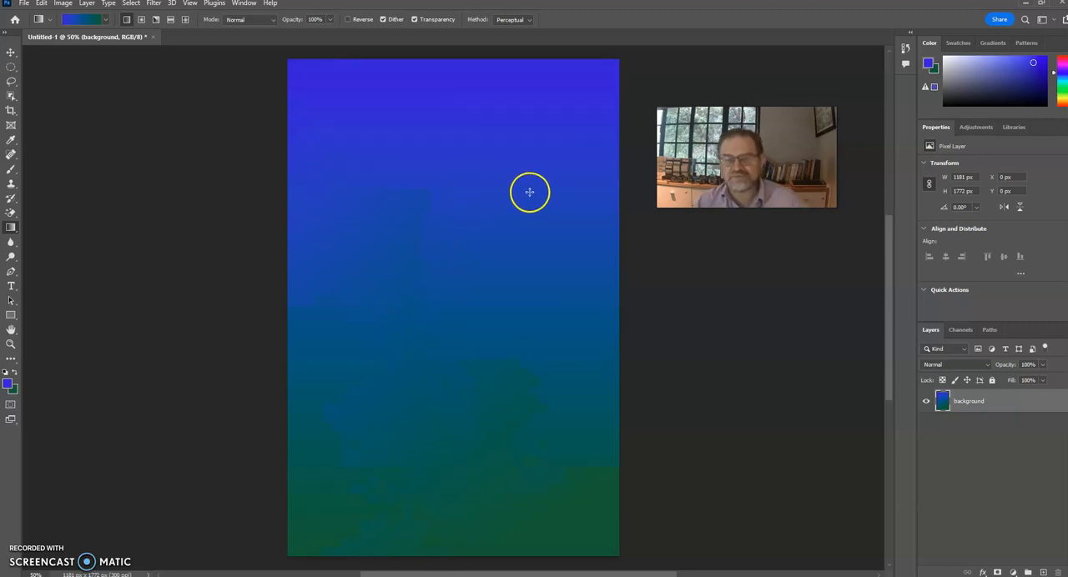
pyautogui.click(961, 404)
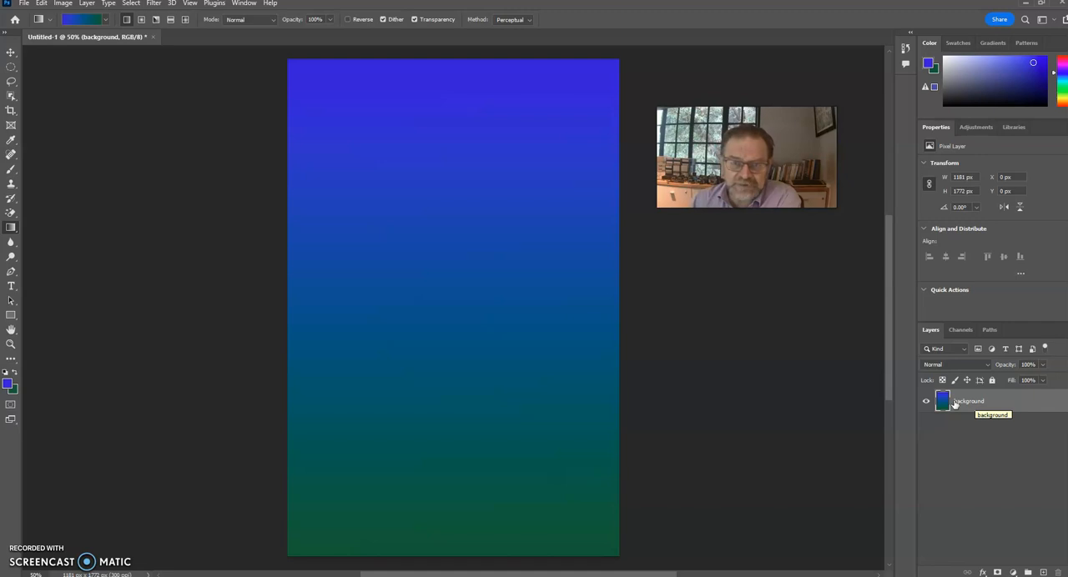
pyautogui.moveTo(956, 404); pyautogui.dragTo(941, 388)
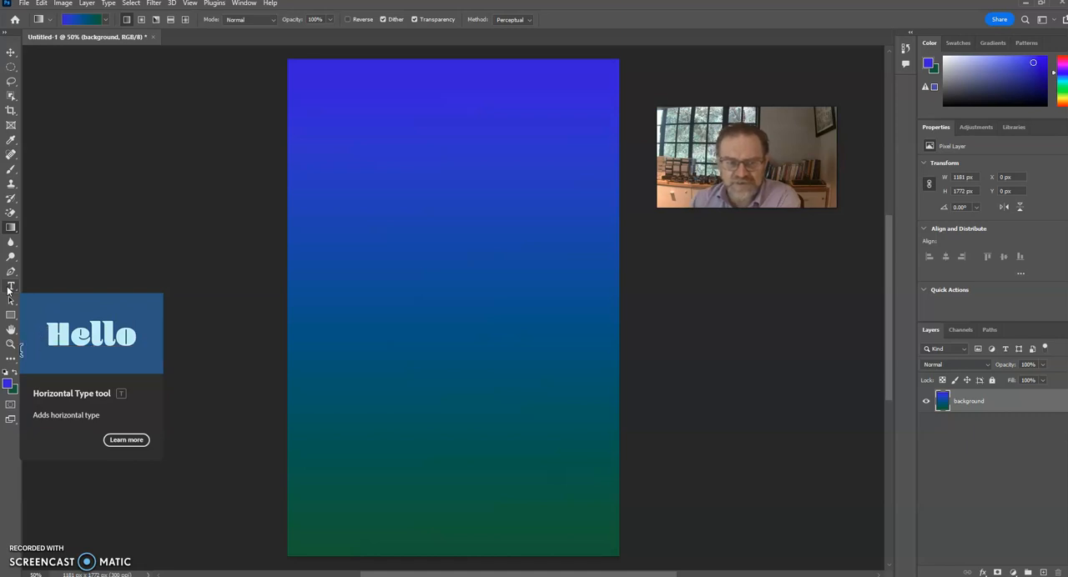
# Add a horizontal text layer in the upper part of the canvas reading "Rules 4 Netiquette"
pyautogui.click(346, 276)
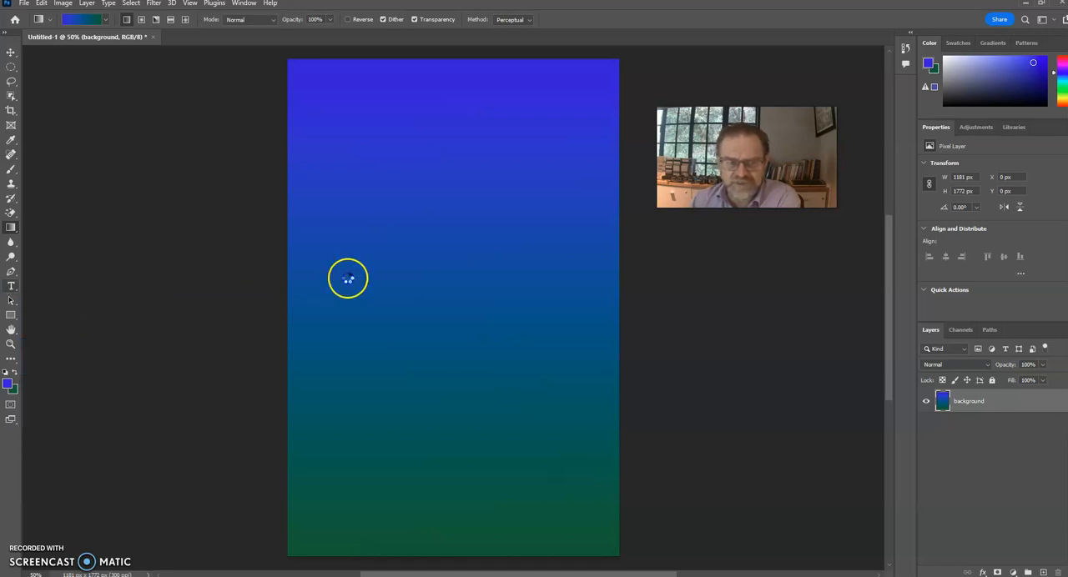
pyautogui.press('t')
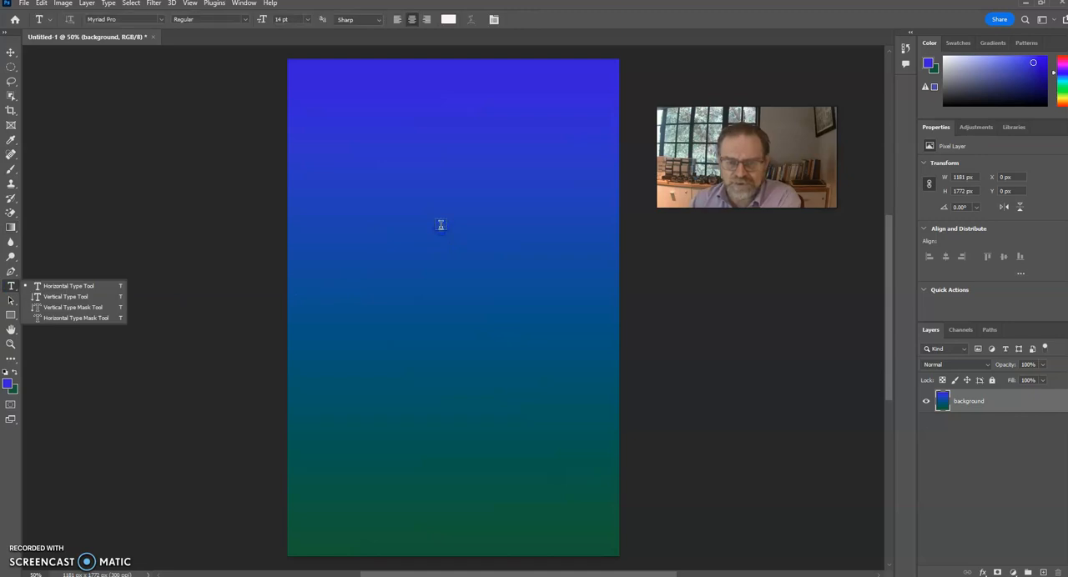
pyautogui.click(440, 225)
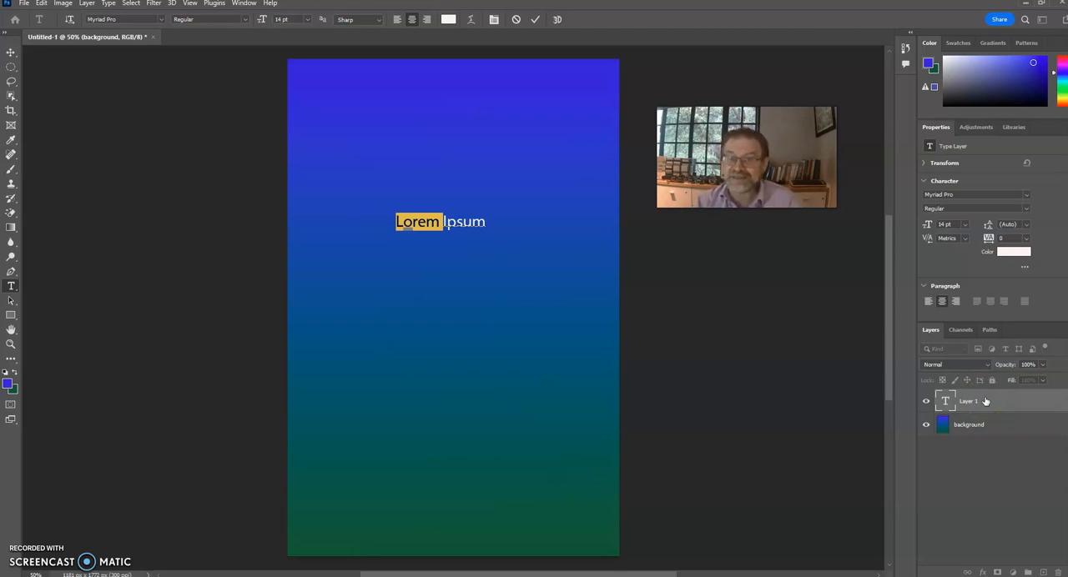
pyautogui.click(448, 222)
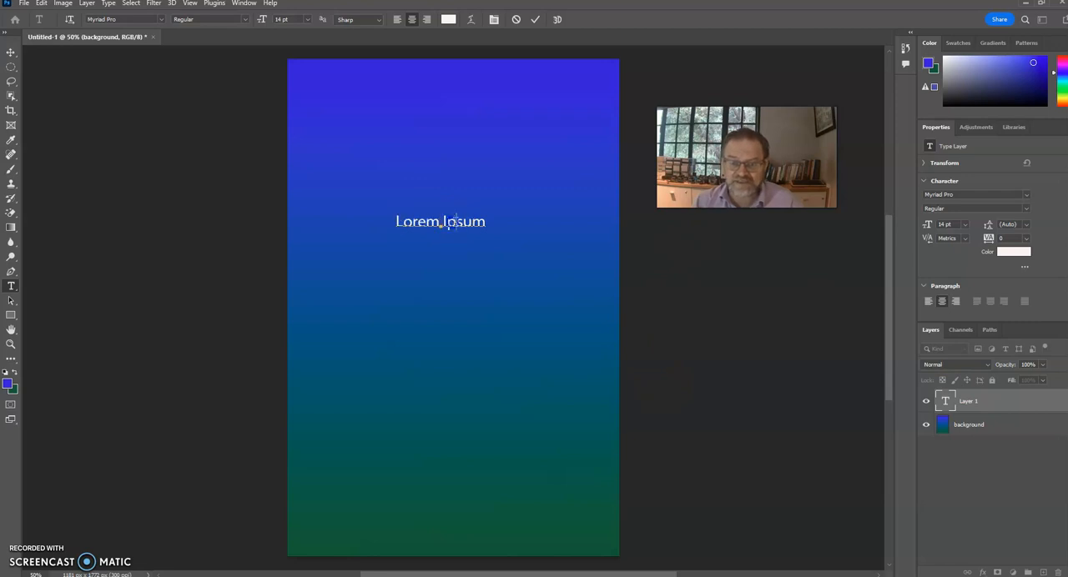
pyautogui.moveTo(489, 225); pyautogui.dragTo(395, 223)
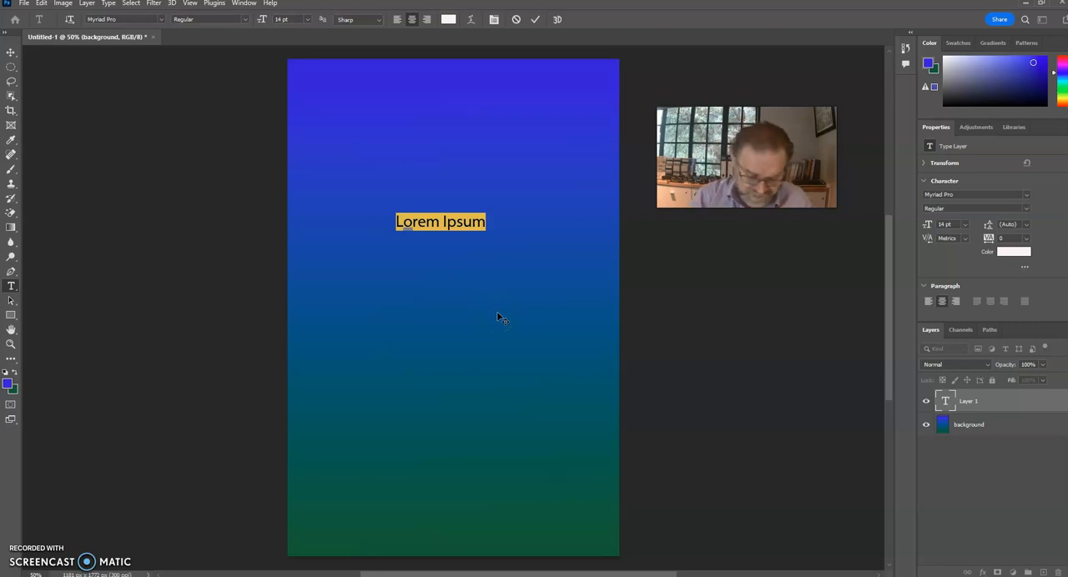
pyautogui.write('Rules ')
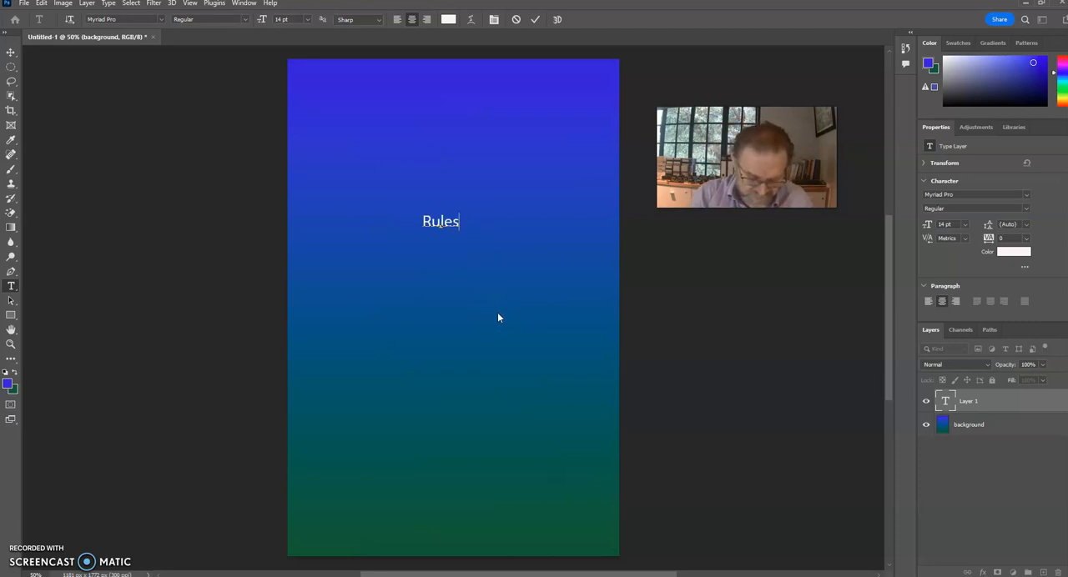
pyautogui.write('4 Netiq')
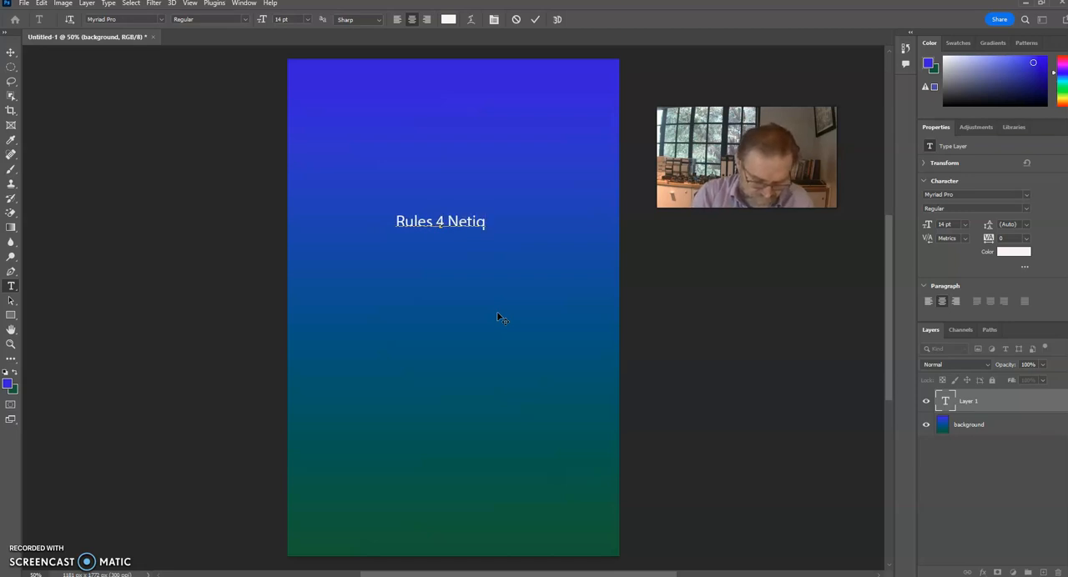
pyautogui.write('uette')
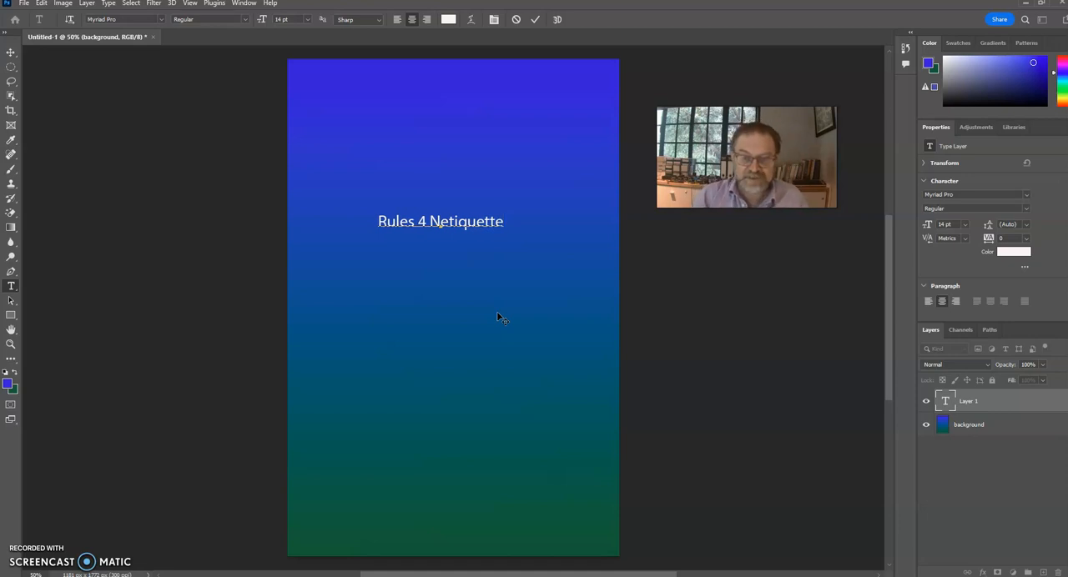
# Select the whole title text, try the Onyx font, and set it to Calibri in the Bold style
pyautogui.hotkey('ctrl', 'a')
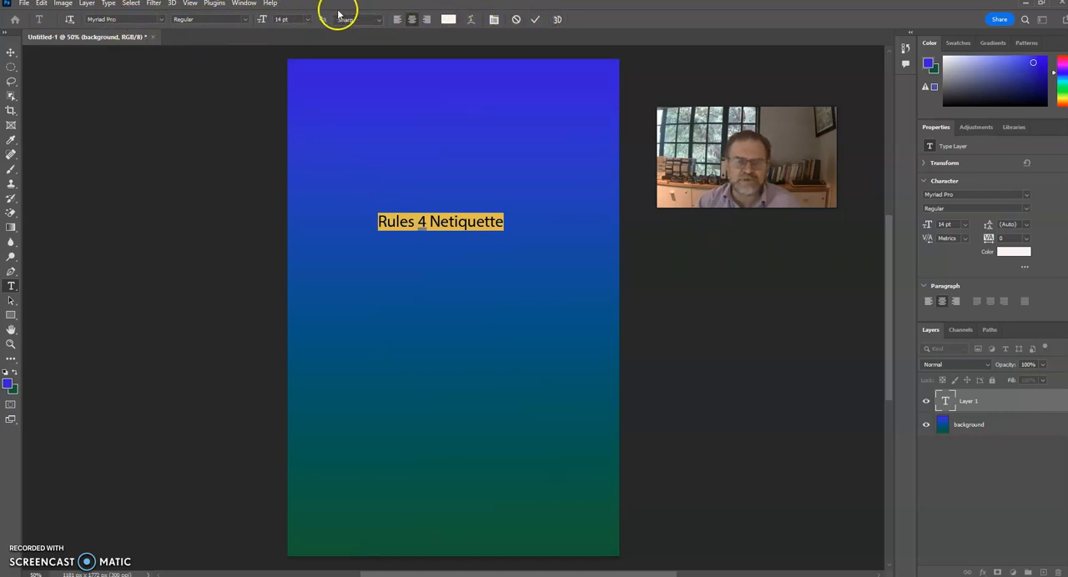
pyautogui.click(161, 20)
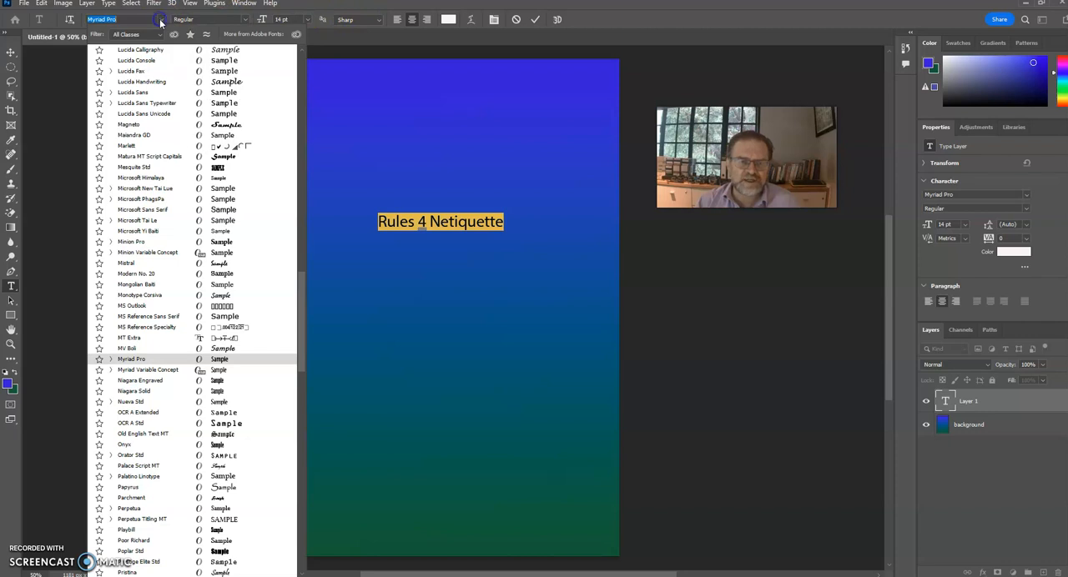
pyautogui.click(134, 445)
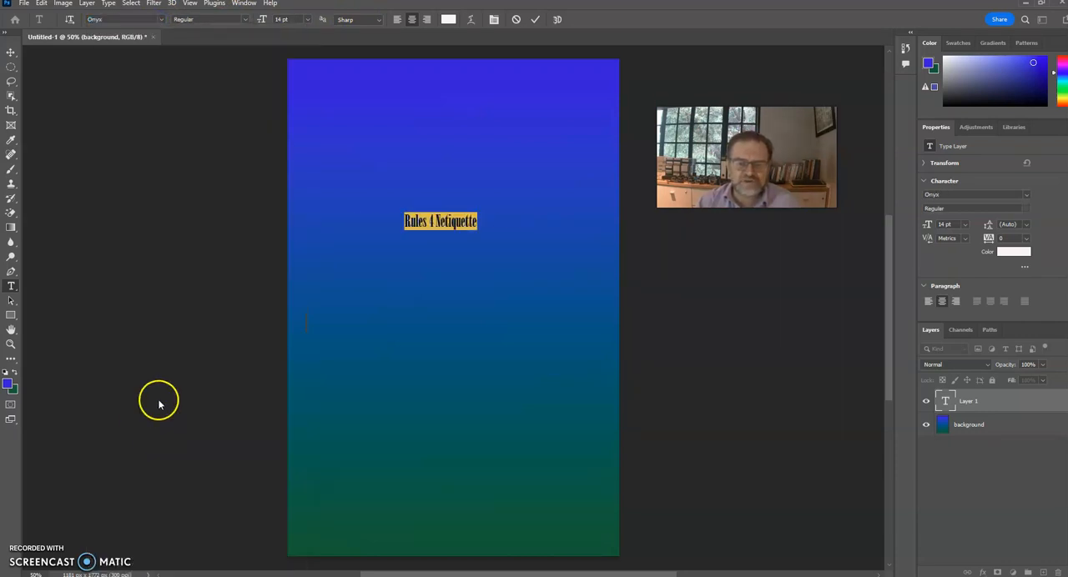
pyautogui.click(246, 19)
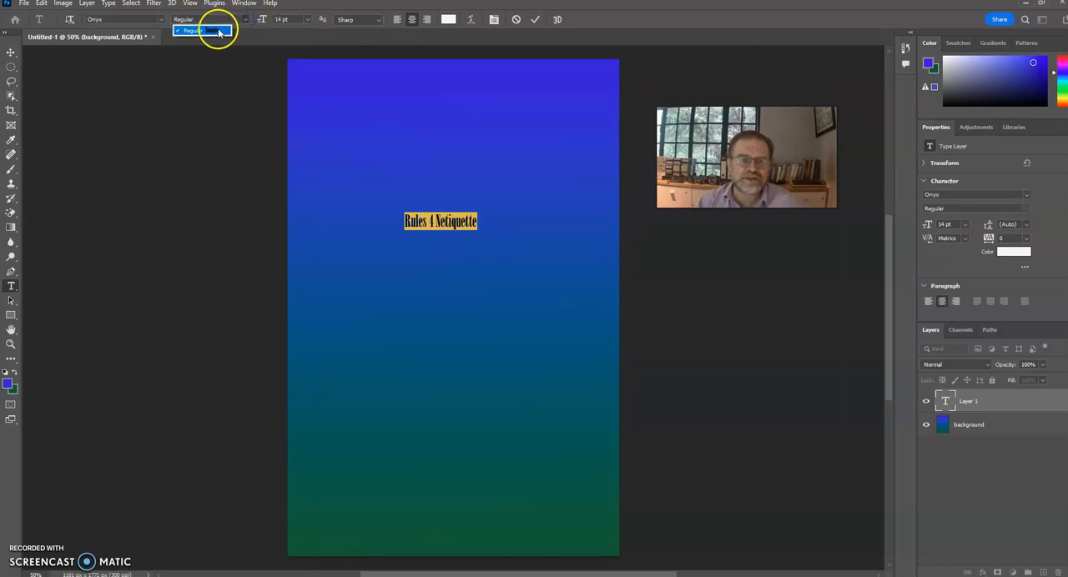
pyautogui.click(266, 15)
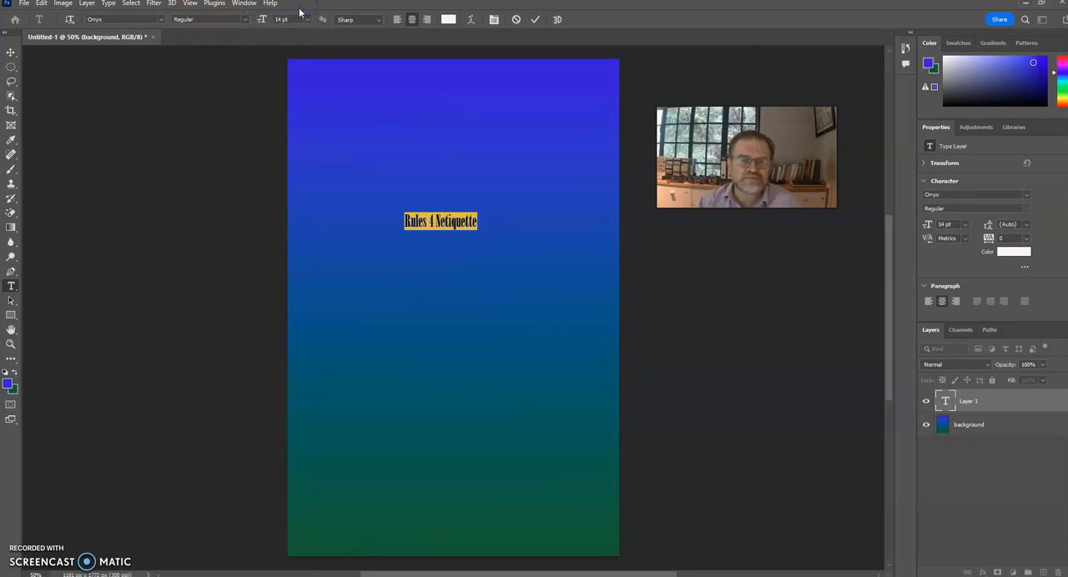
pyautogui.click(162, 20)
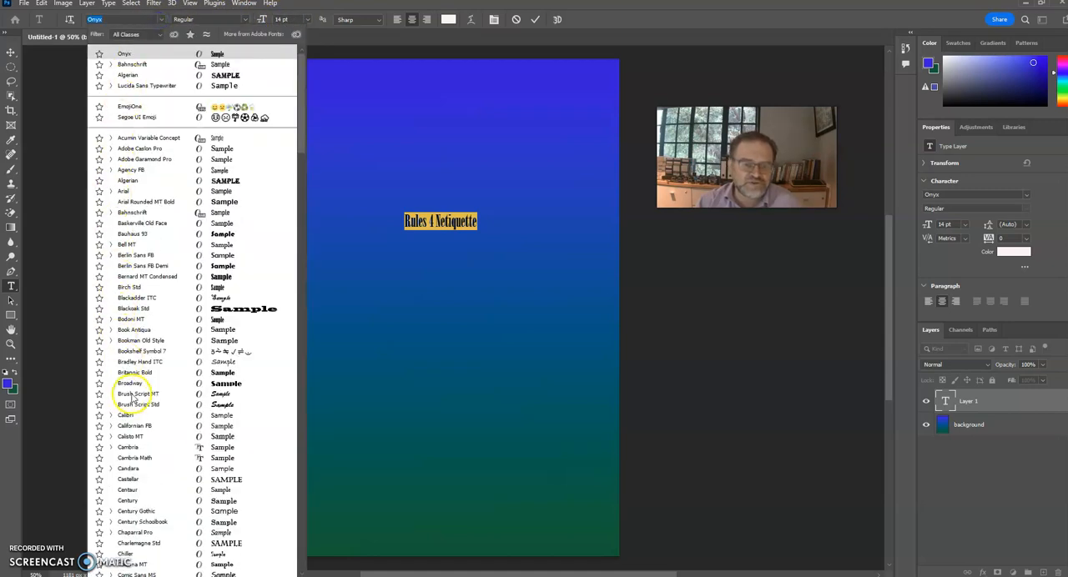
pyautogui.click(131, 416)
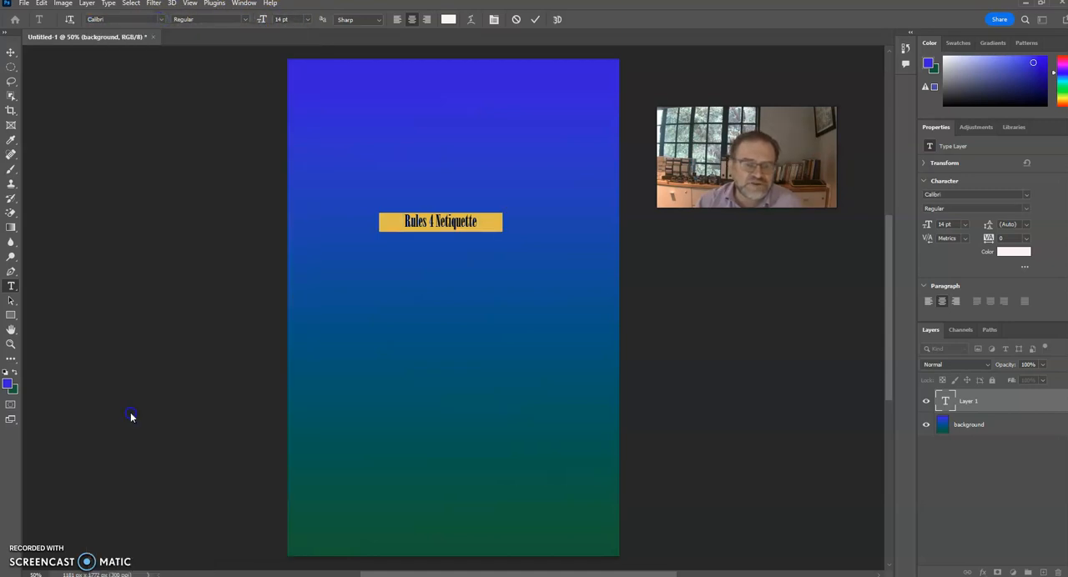
pyautogui.click(246, 19)
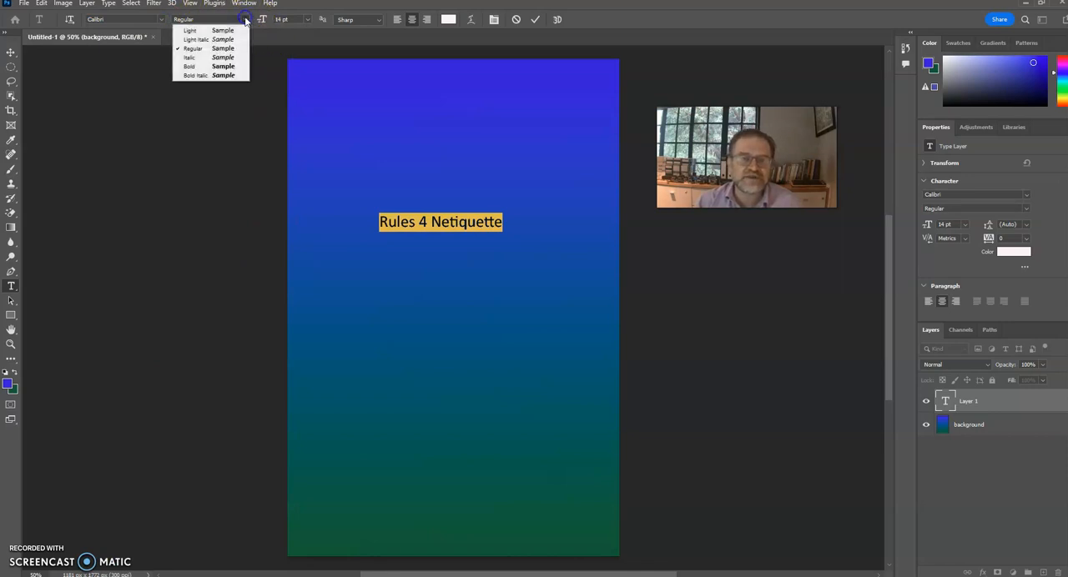
pyautogui.click(193, 68)
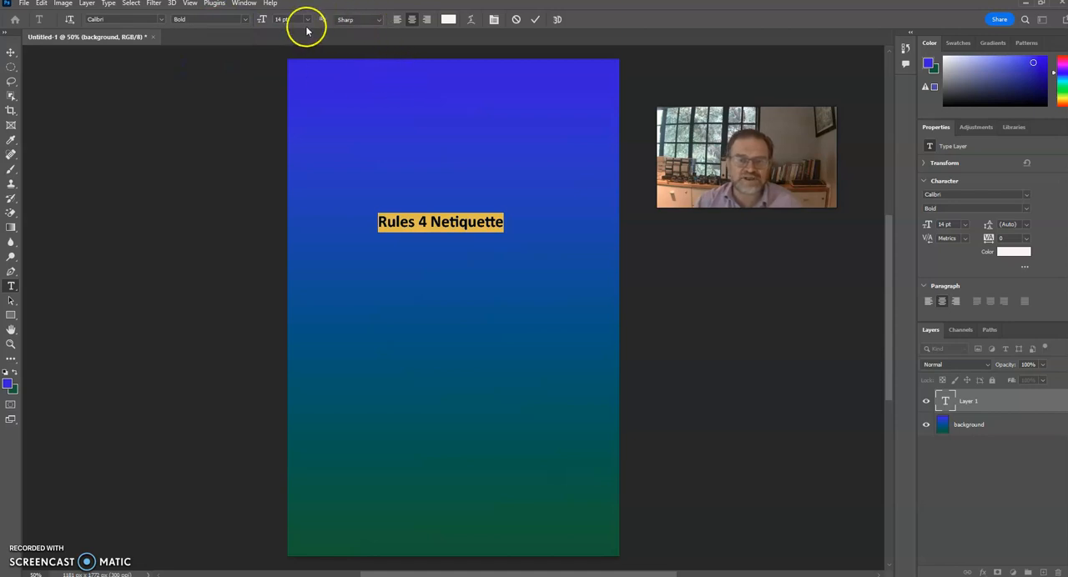
# Set the title's anti-aliasing to Strong and its alignment to centered
pyautogui.click(378, 21)
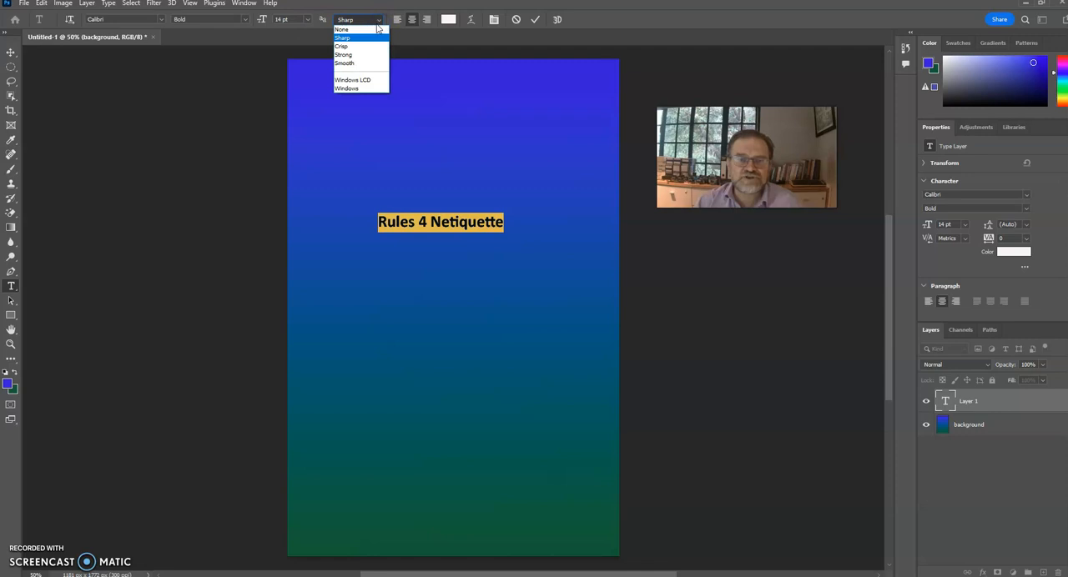
pyautogui.click(356, 55)
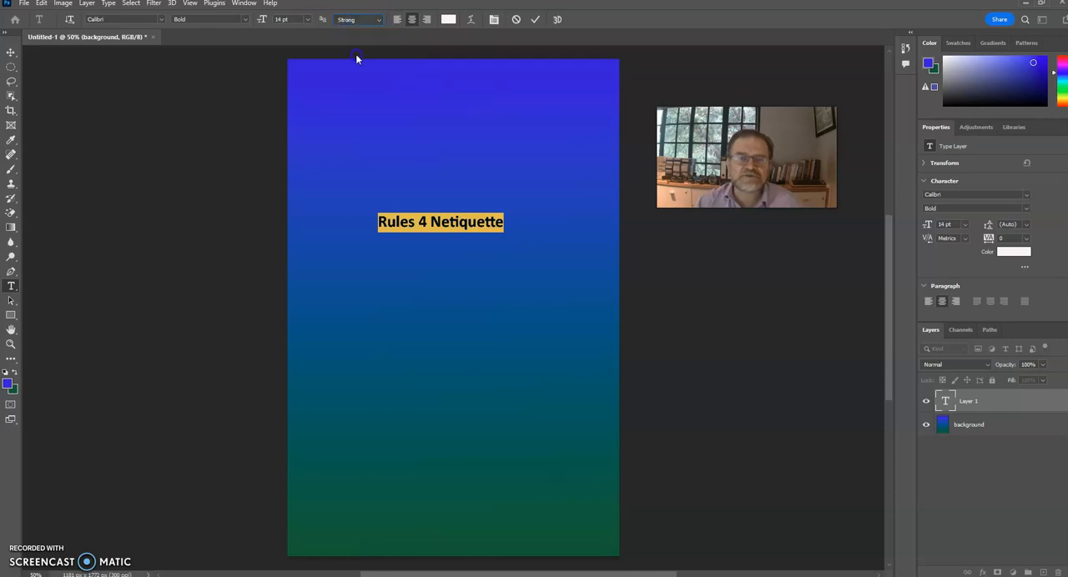
pyautogui.click(426, 49)
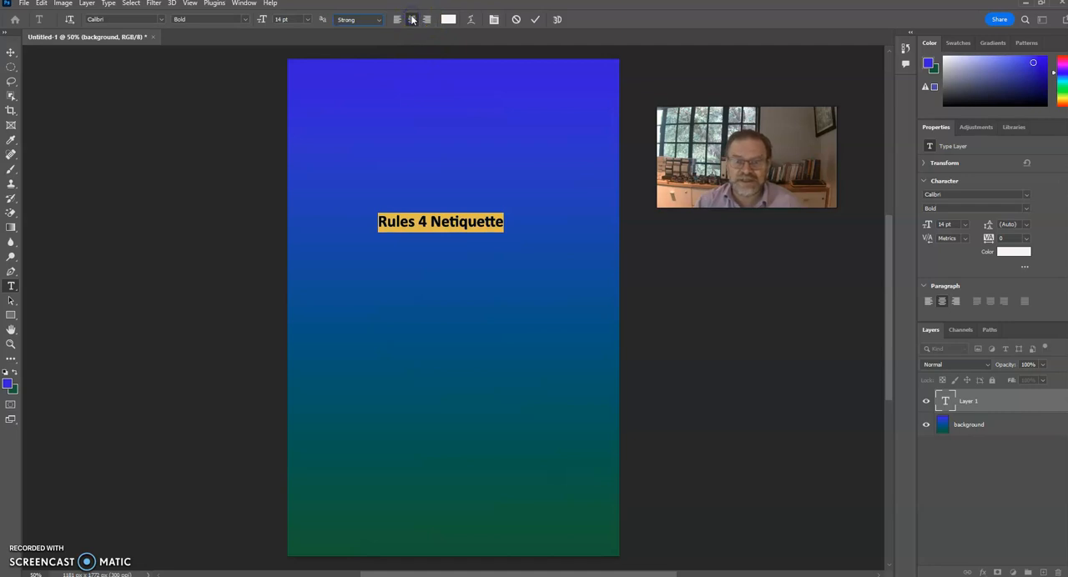
pyautogui.click(412, 19)
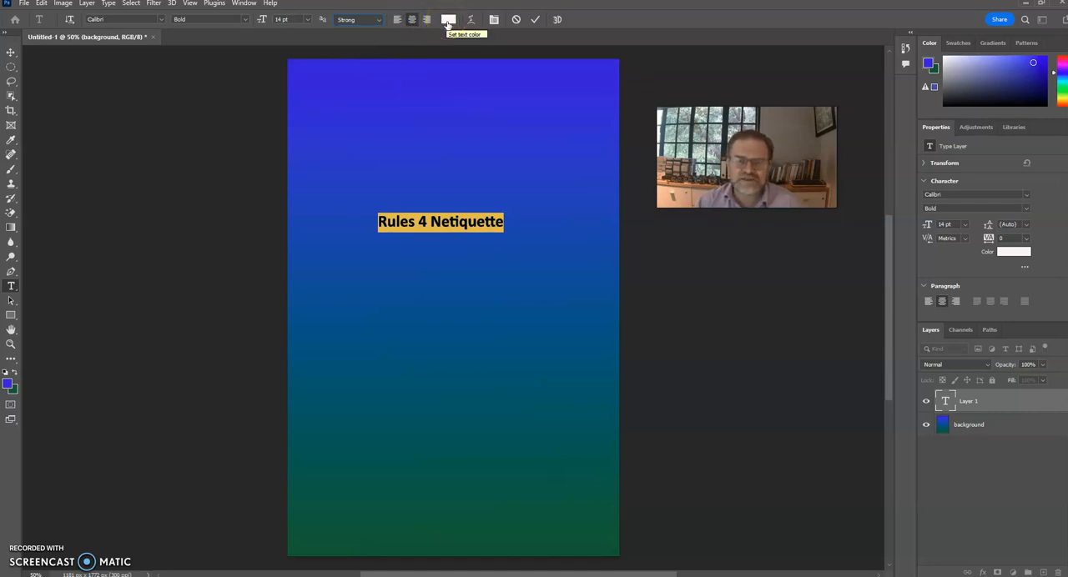
# Change the title's text color to a bright orange with a hue of 41°
pyautogui.click(447, 20)
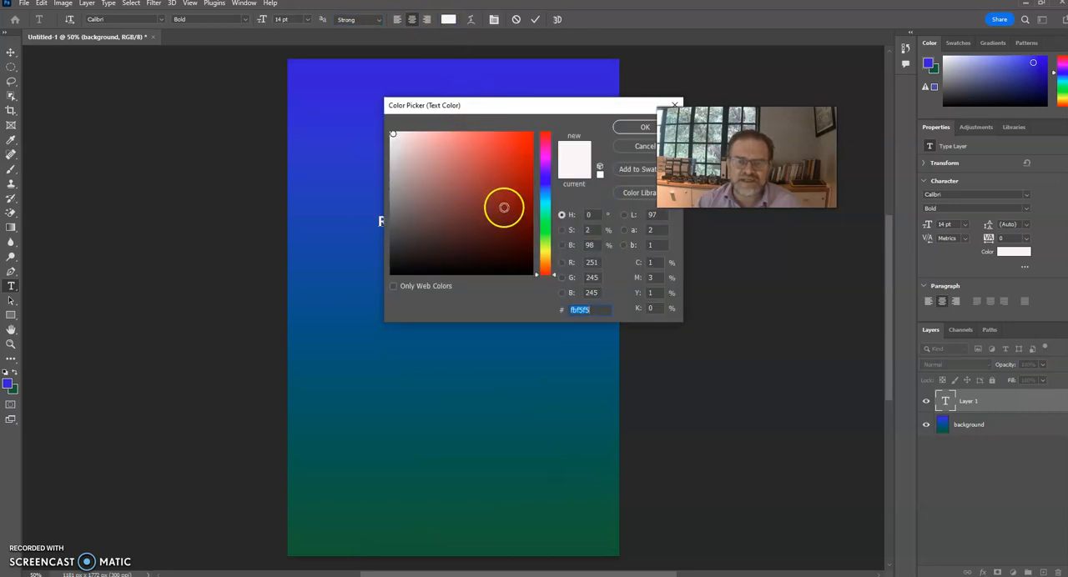
pyautogui.click(544, 253)
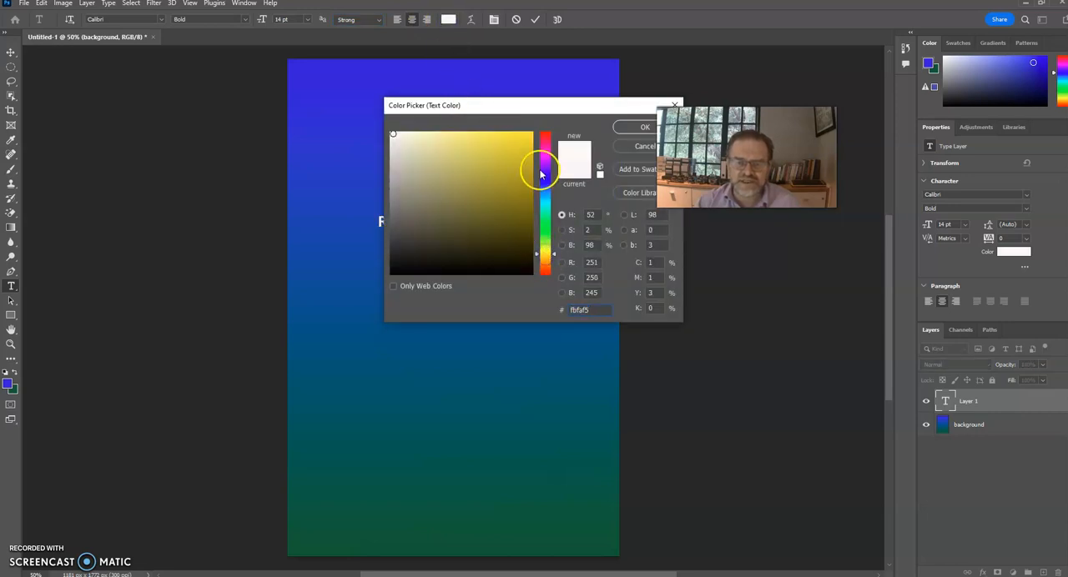
pyautogui.click(543, 257)
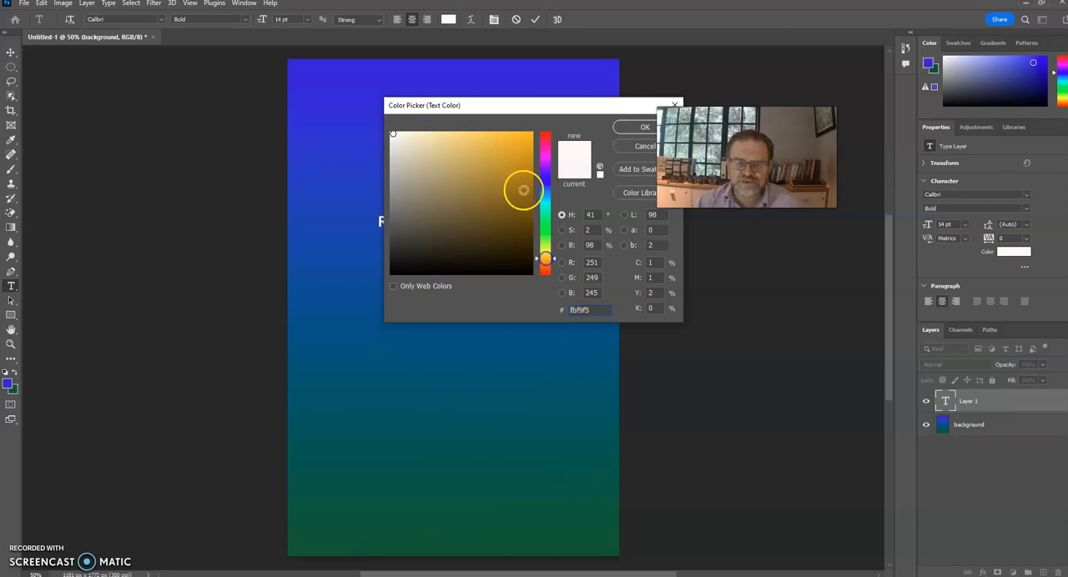
pyautogui.click(517, 140)
pyautogui.click(631, 127)
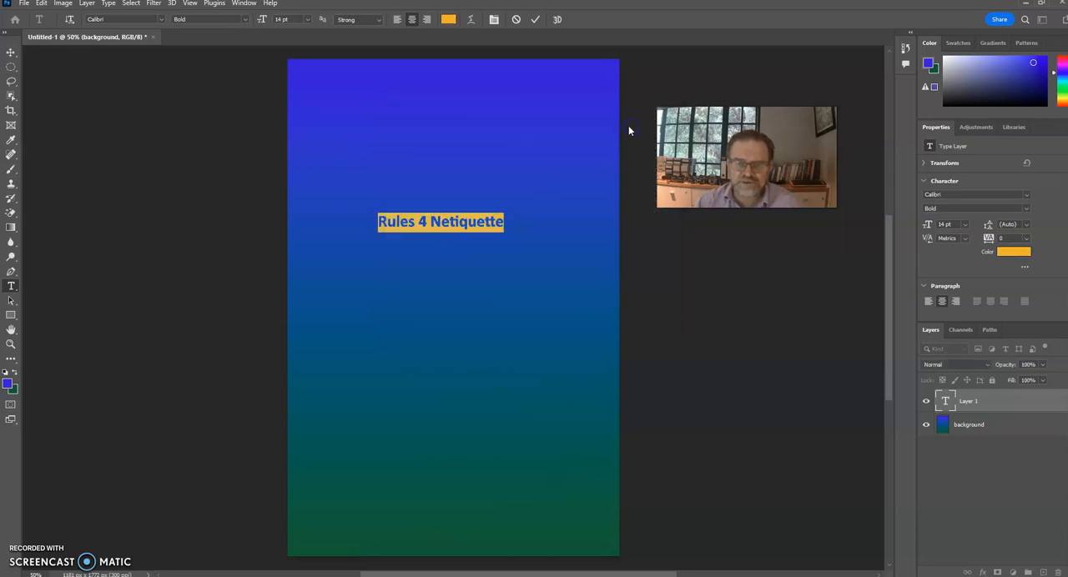
# Set the title's font size to 36 pt and move it near the top edge of the canvas
pyautogui.click(307, 20)
pyautogui.click(293, 136)
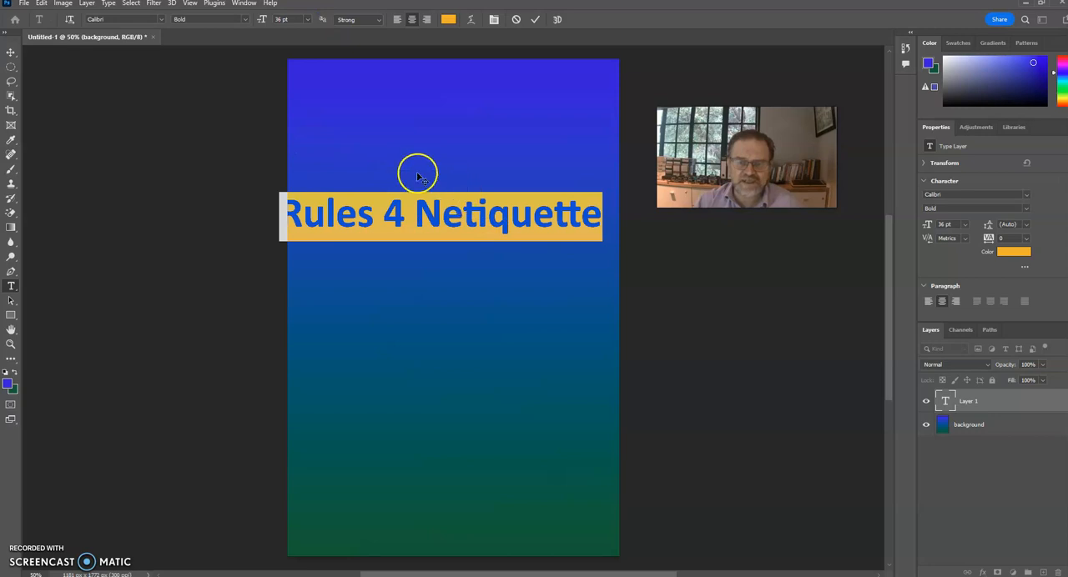
pyautogui.click(11, 53)
pyautogui.moveTo(392, 209); pyautogui.dragTo(407, 97)
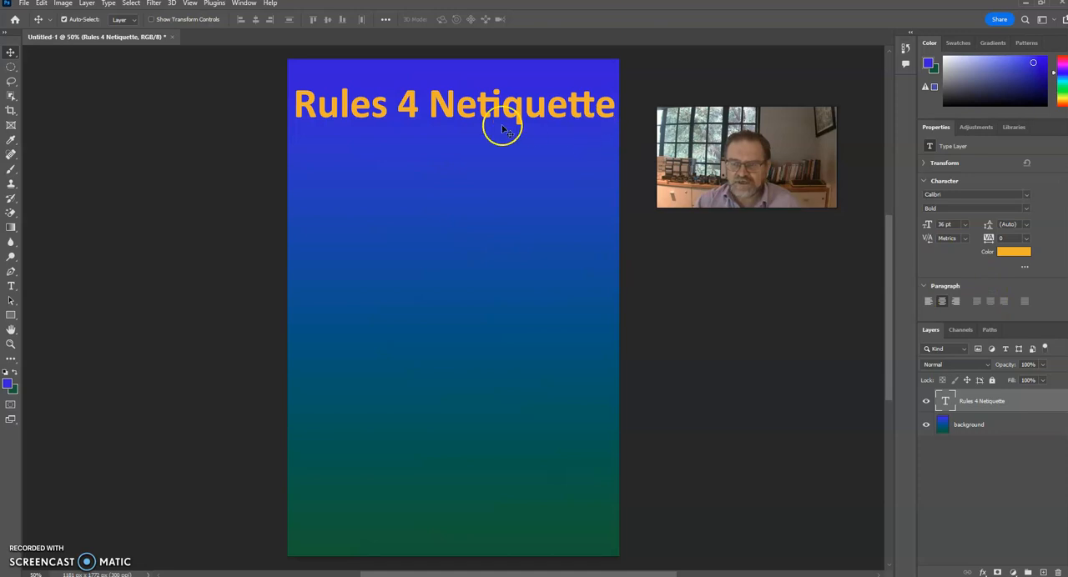
# Open the title text for editing with the insertion point just before "Netiquette"
pyautogui.doubleClick(431, 105)
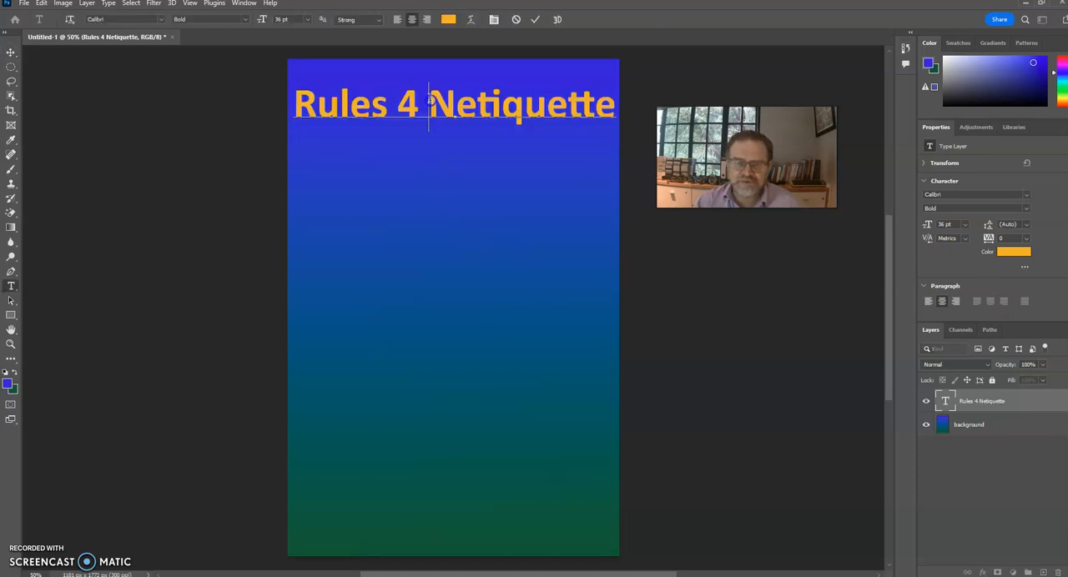